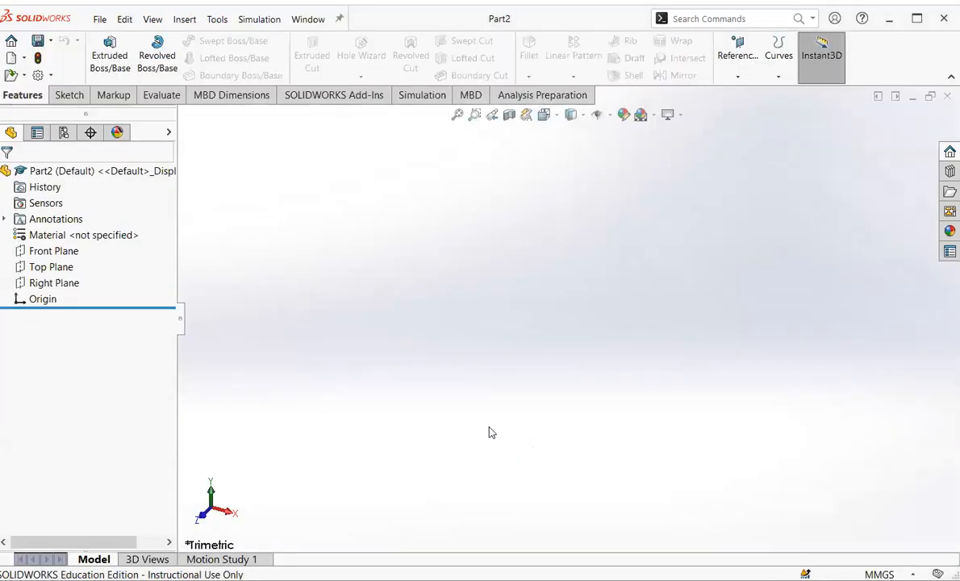
# Step: Sketch a six-sided inscribed-circle polygon centred on the origin of the Front Plane, about 61.45 mm across flats, and view it from the front
pyautogui.click(68, 95)
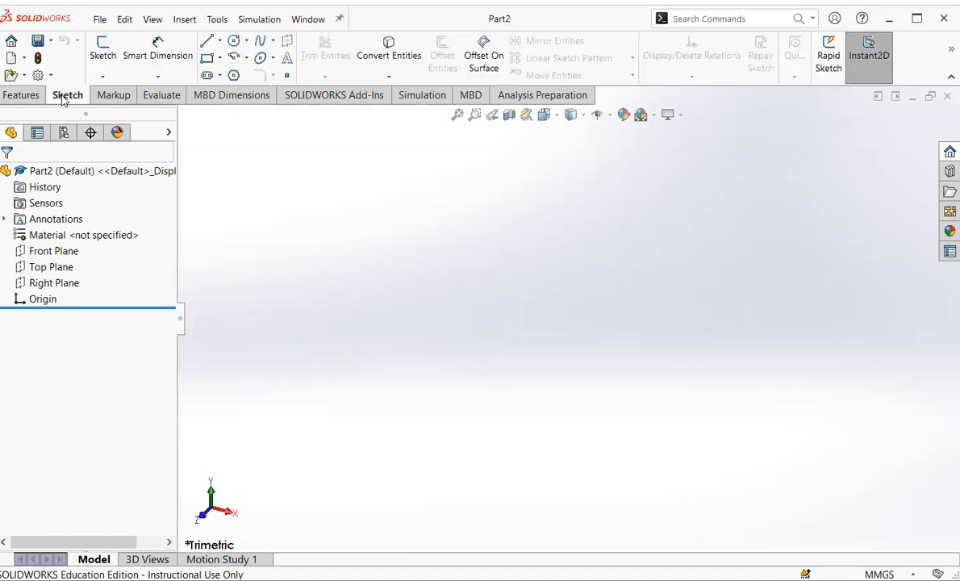
pyautogui.click(233, 76)
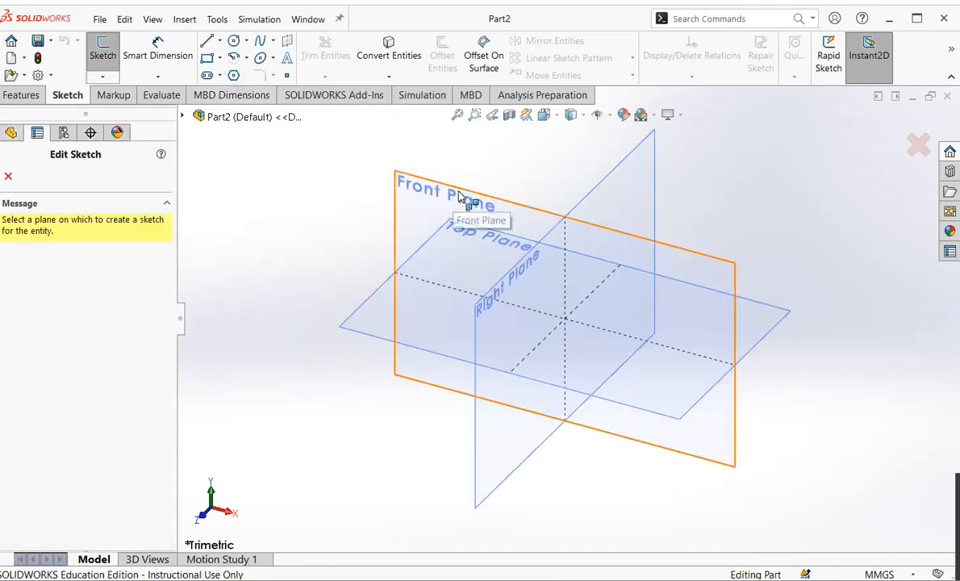
pyautogui.click(500, 204)
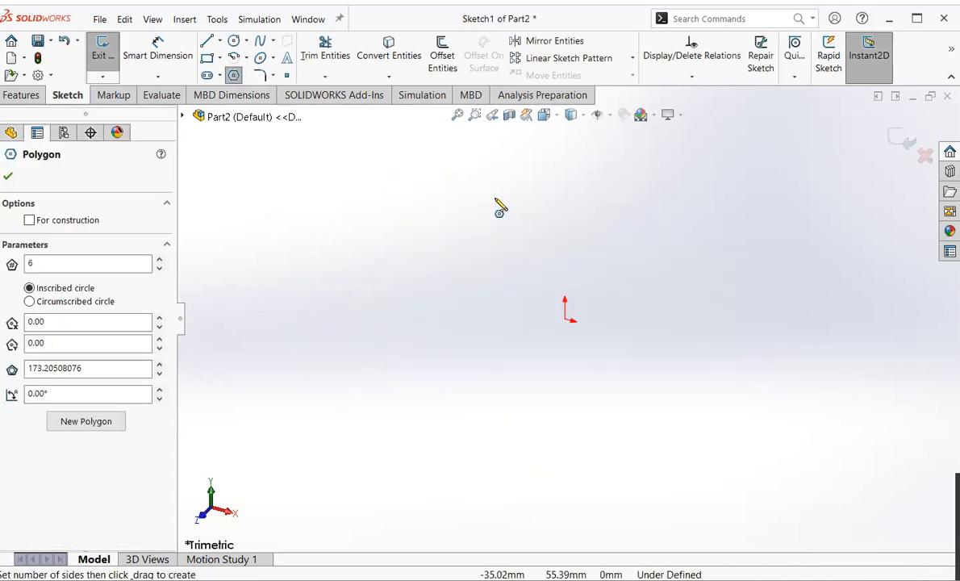
pyautogui.click(565, 320)
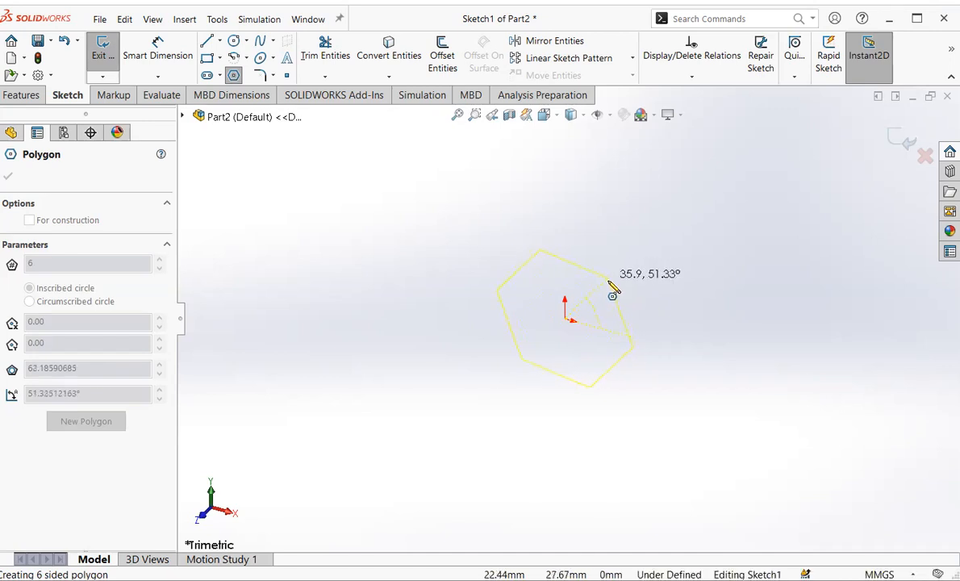
pyautogui.click(614, 287)
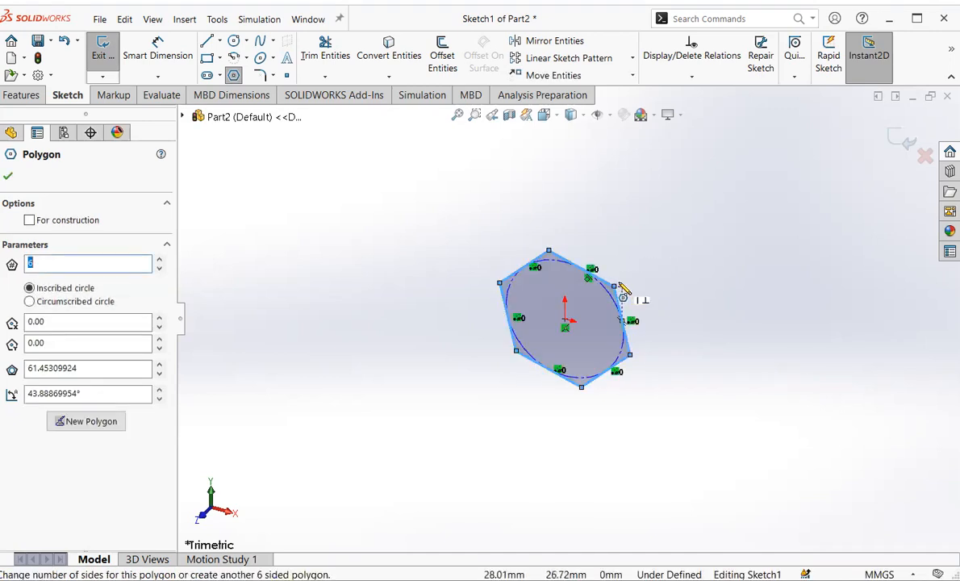
pyautogui.click(545, 119)
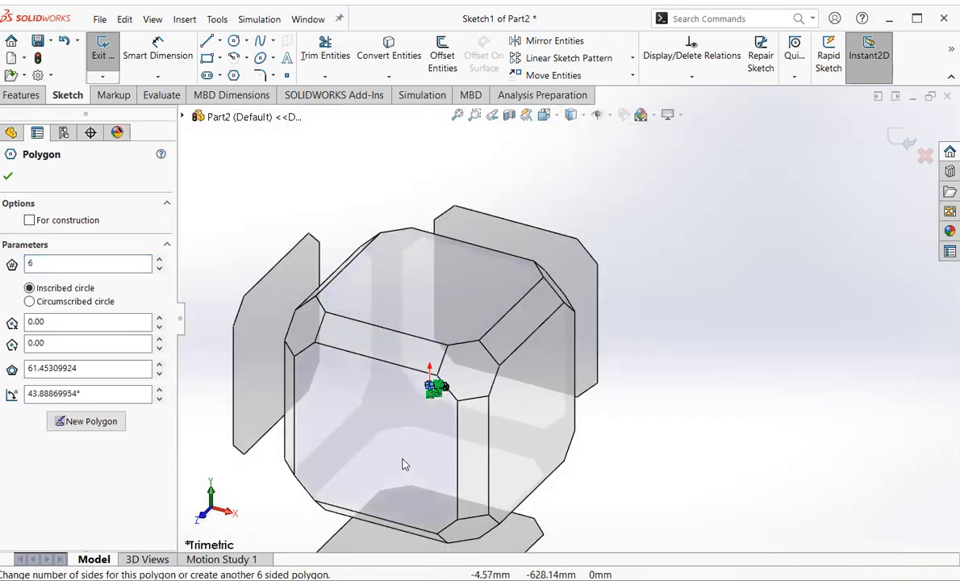
pyautogui.click(381, 447)
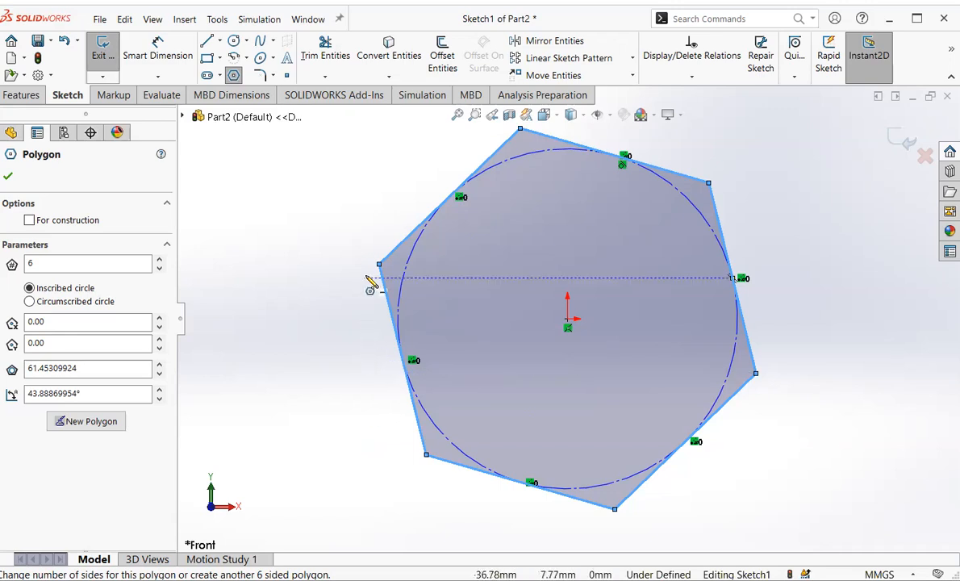
# Step: Dimension the hexagon's inscribed construction circle to a diameter of 18 mm
pyautogui.click(158, 56)
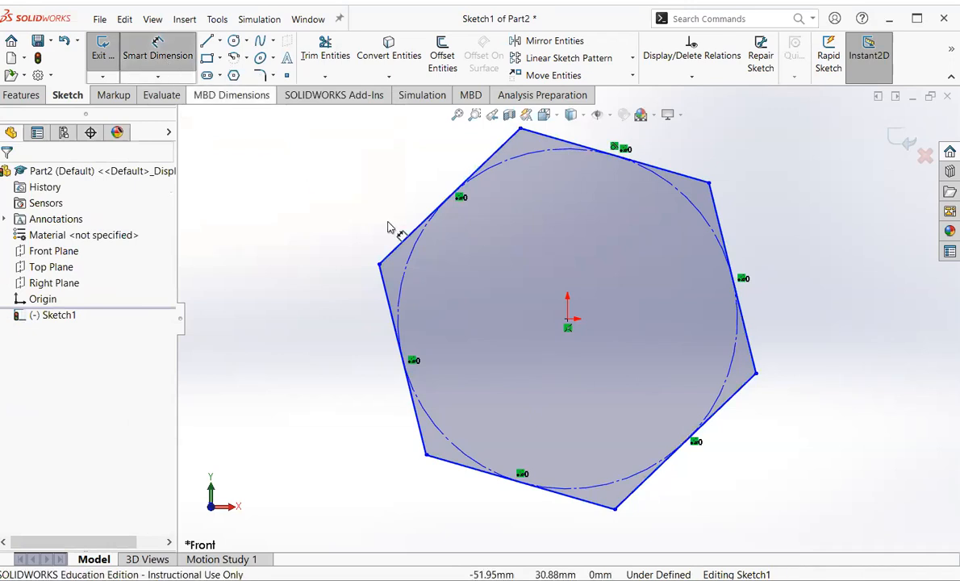
pyautogui.click(700, 215)
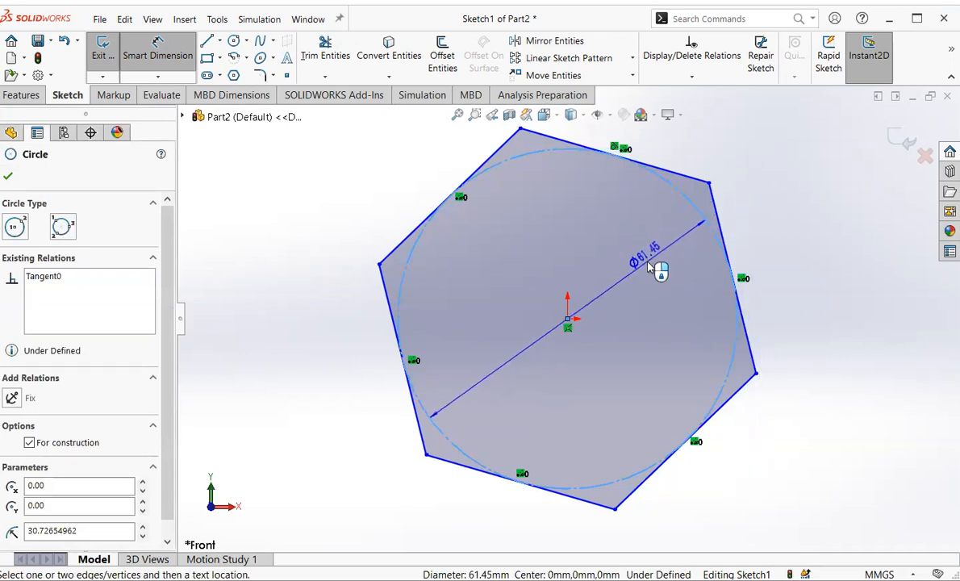
pyautogui.click(650, 266)
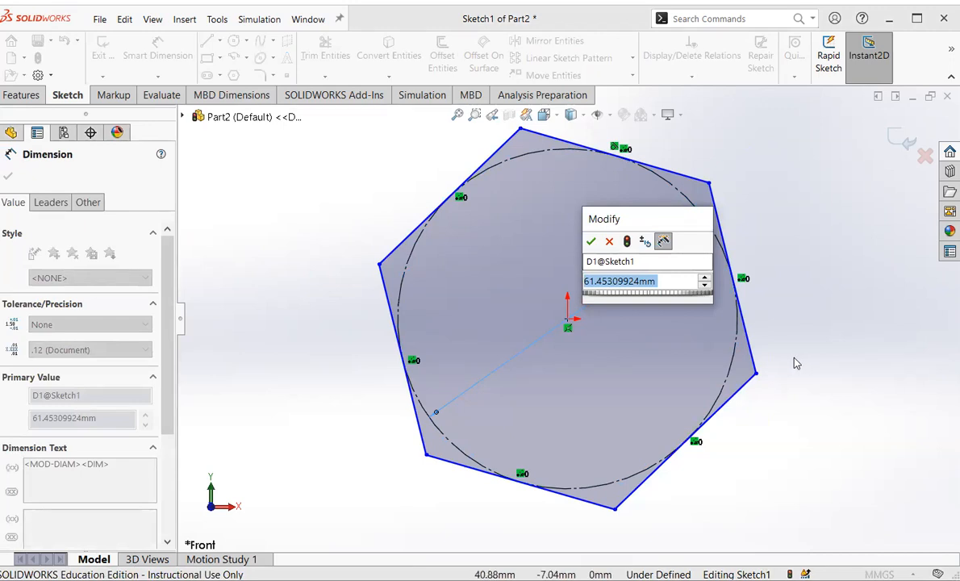
pyautogui.write('18')
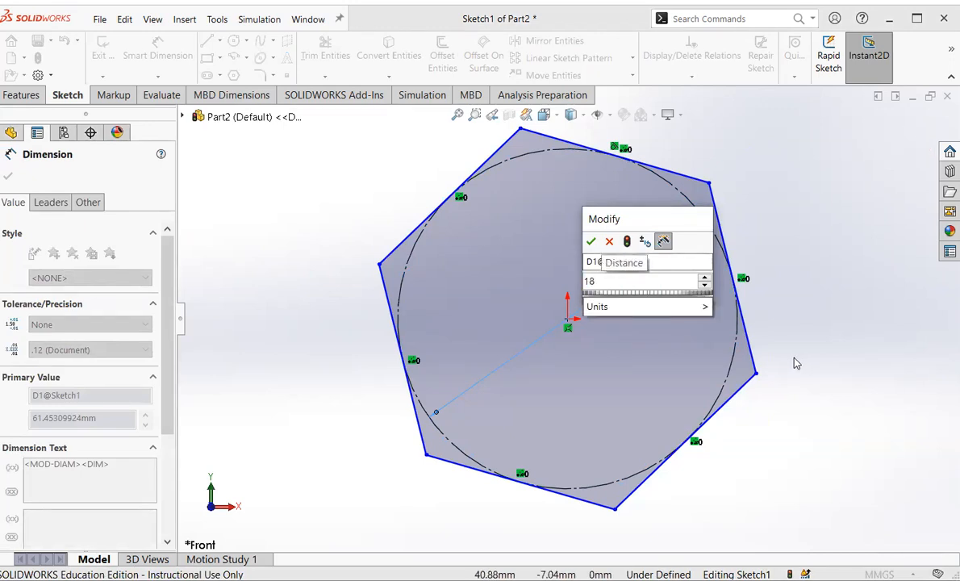
pyautogui.press('BackSpace')
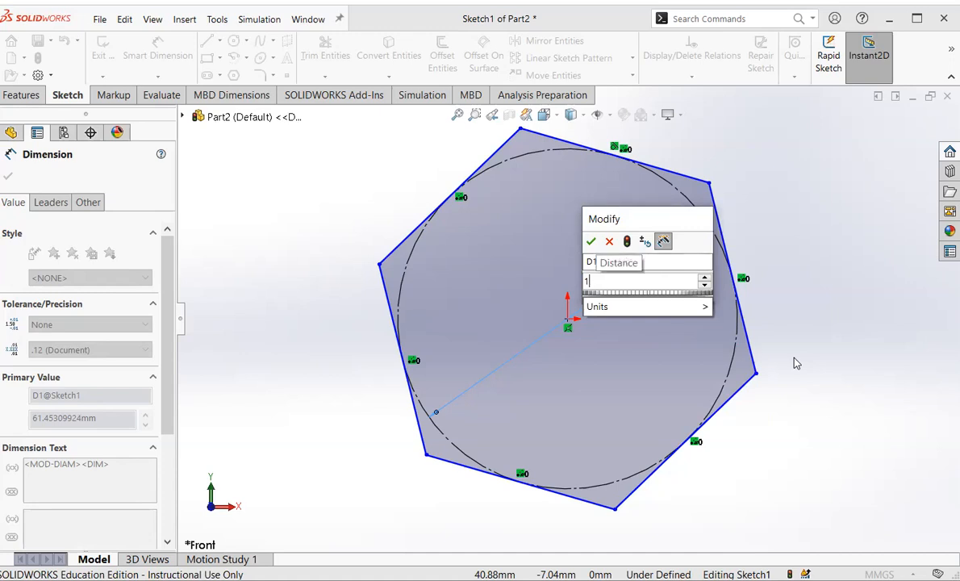
pyautogui.write('8')
pyautogui.press('Return')
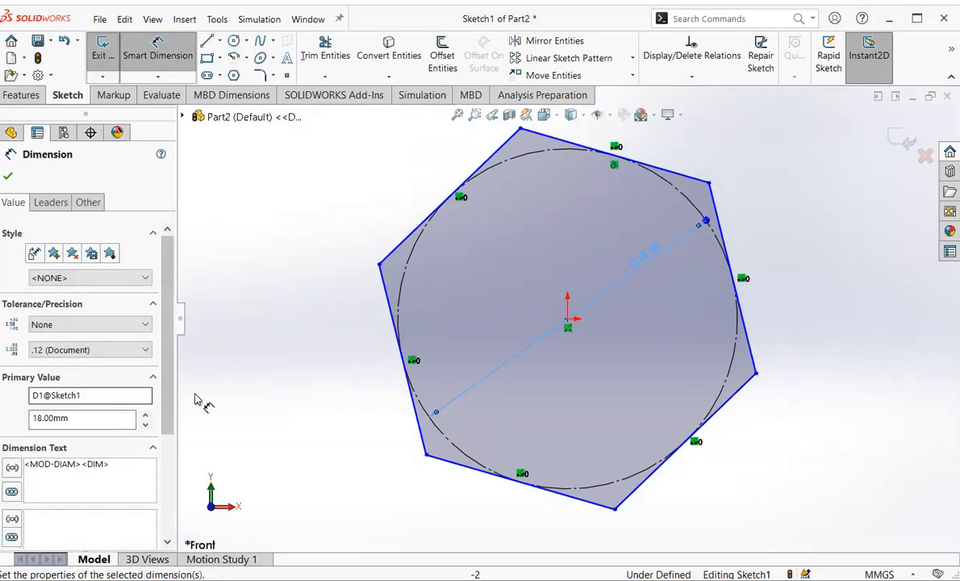
pyautogui.click(385, 293)
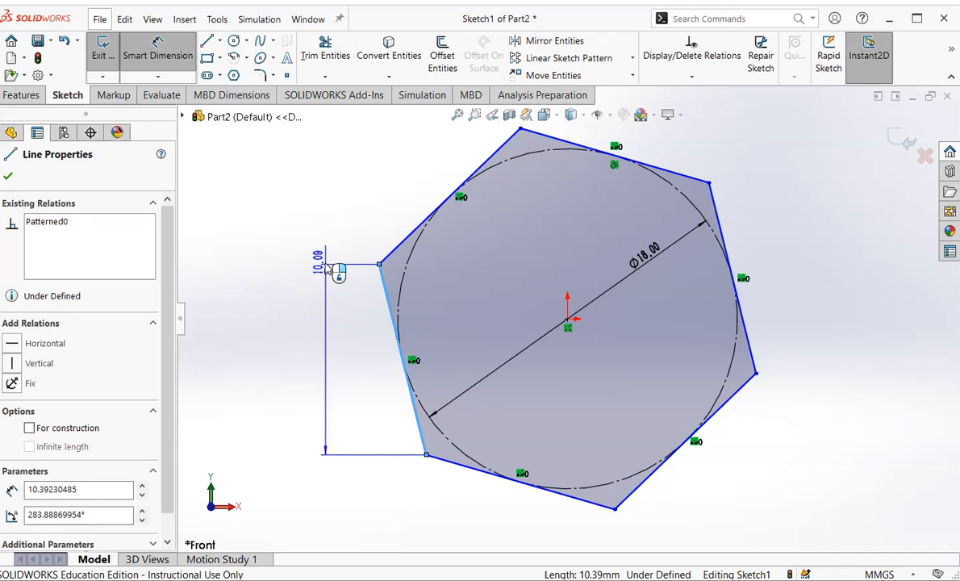
pyautogui.press('Escape')
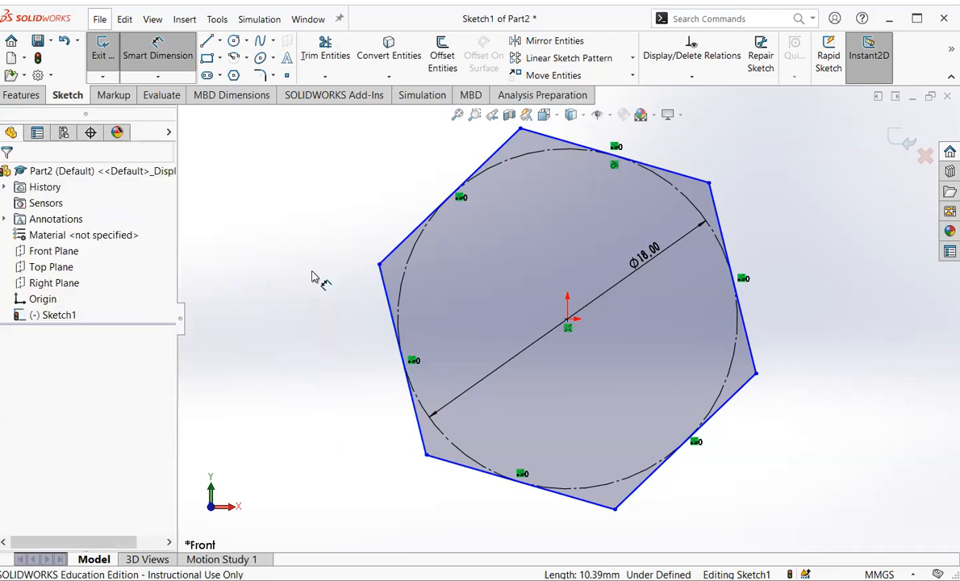
pyautogui.click(390, 310)
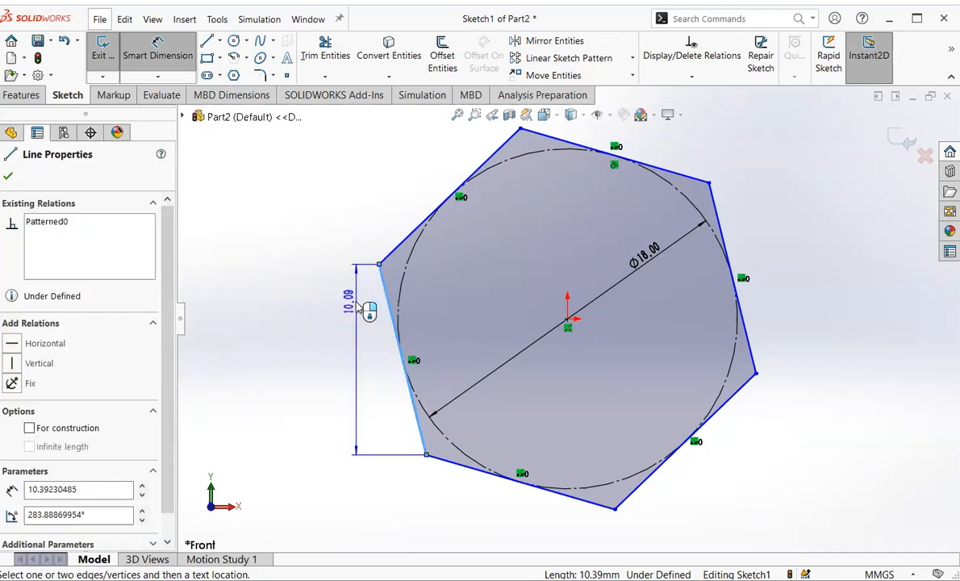
pyautogui.press('Escape')
pyautogui.click(150, 63)
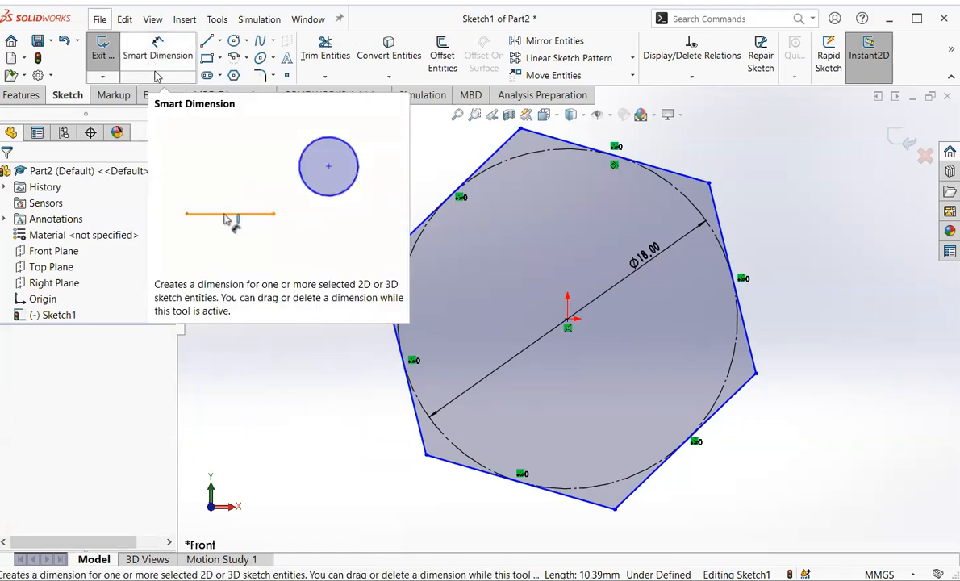
pyautogui.click(157, 79)
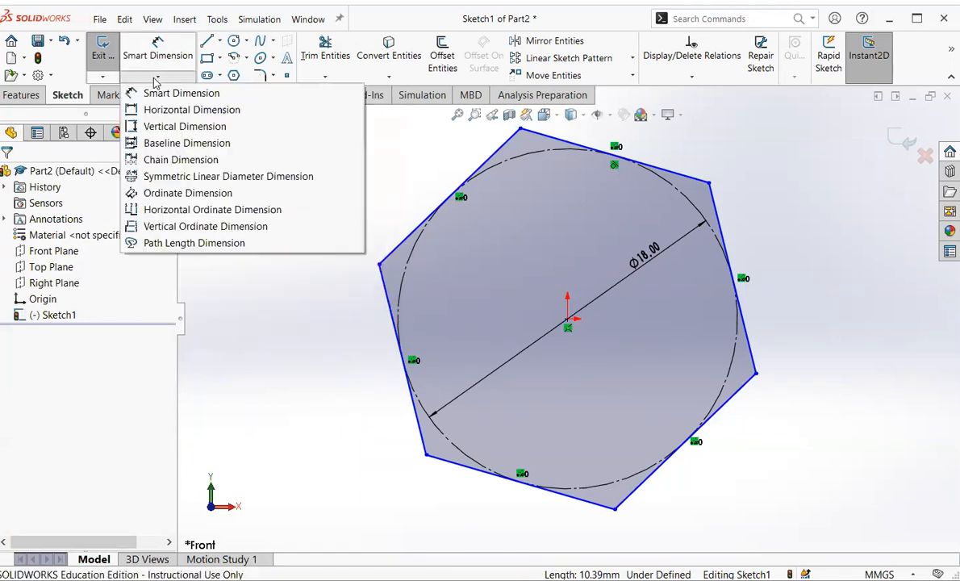
pyautogui.click(696, 121)
pyautogui.rightClick(738, 122)
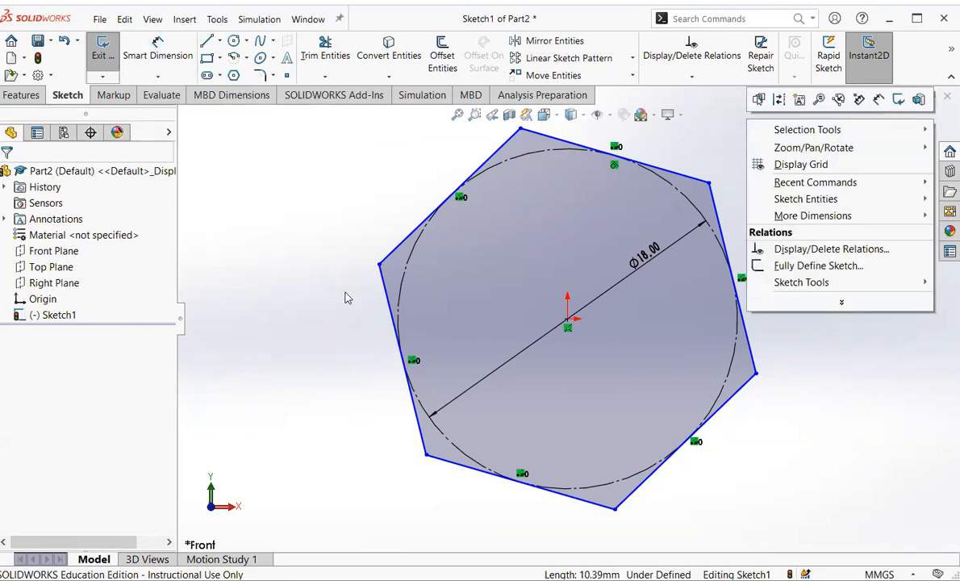
# Step: Add a Vertical relation to the hexagon's left side
pyautogui.click(384, 288)
pyautogui.click(385, 289)
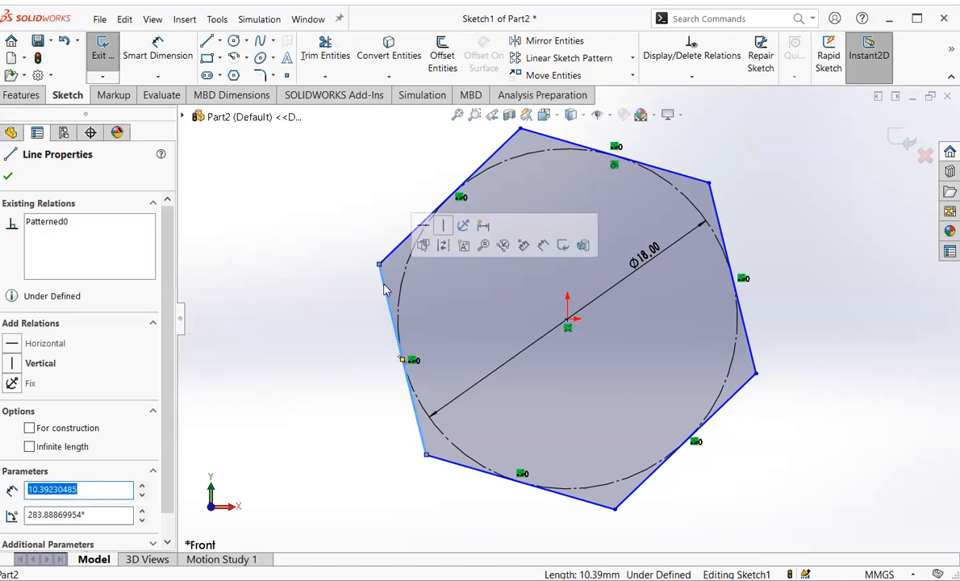
pyautogui.click(445, 228)
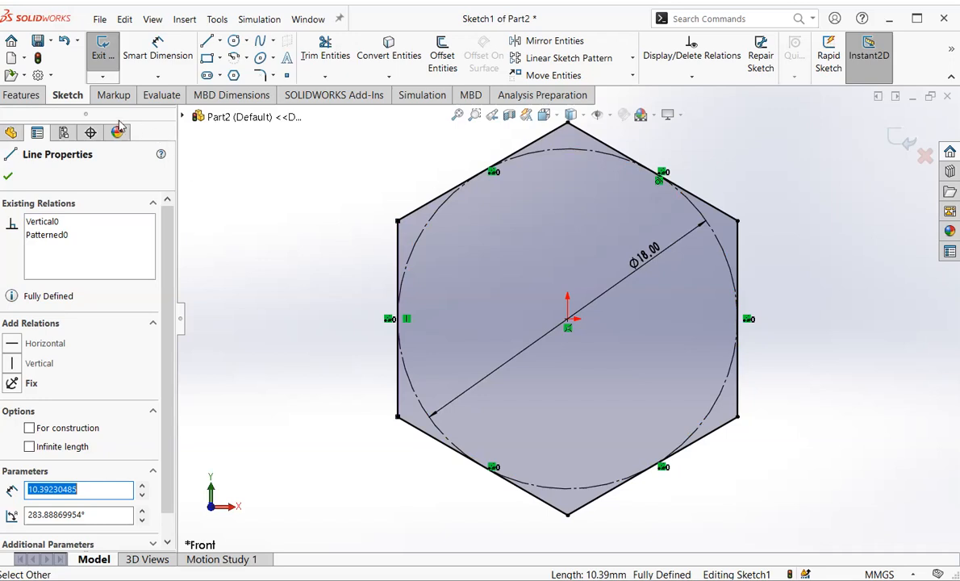
# Step: Extrude the hexagon sketch as a solid boss with the Mid Plane end condition and a depth of 8 mm
pyautogui.click(21, 96)
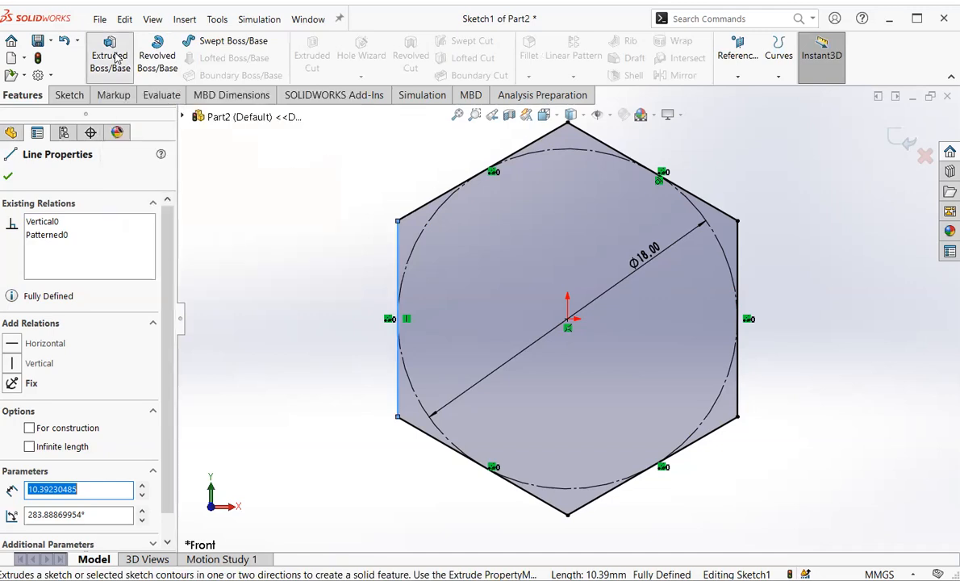
pyautogui.click(110, 57)
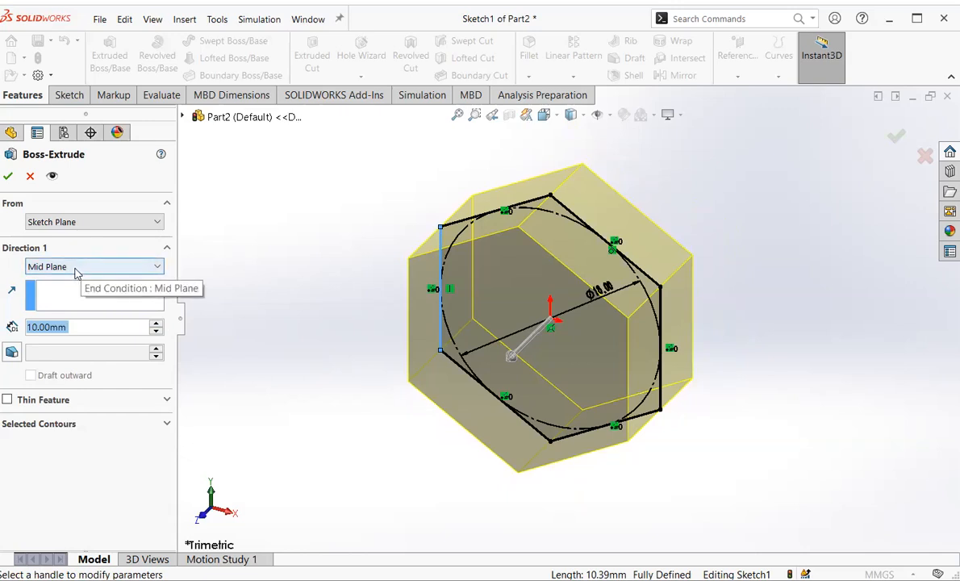
pyautogui.click(78, 325)
pyautogui.hotkey('ctrl', 'a')
pyautogui.write('8')
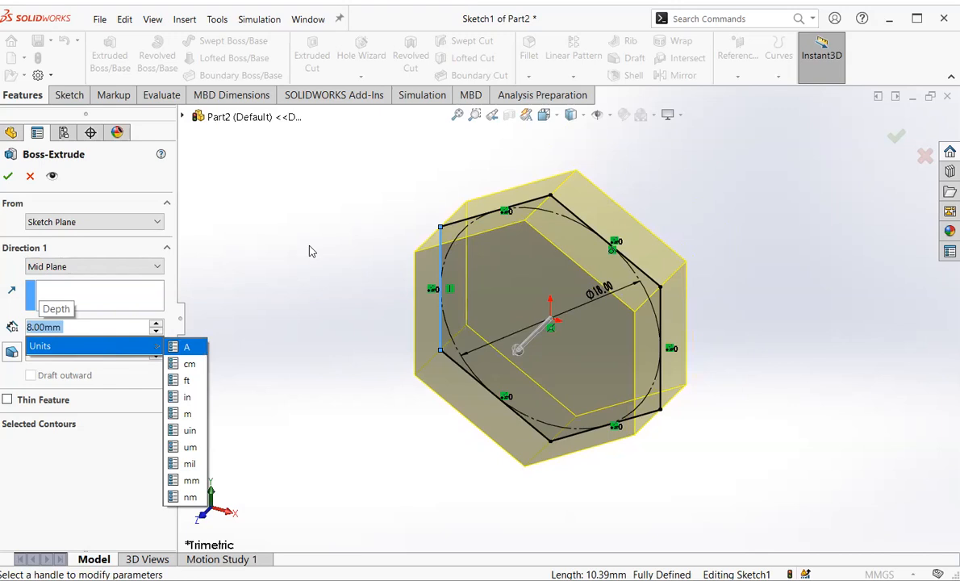
pyautogui.click(12, 178)
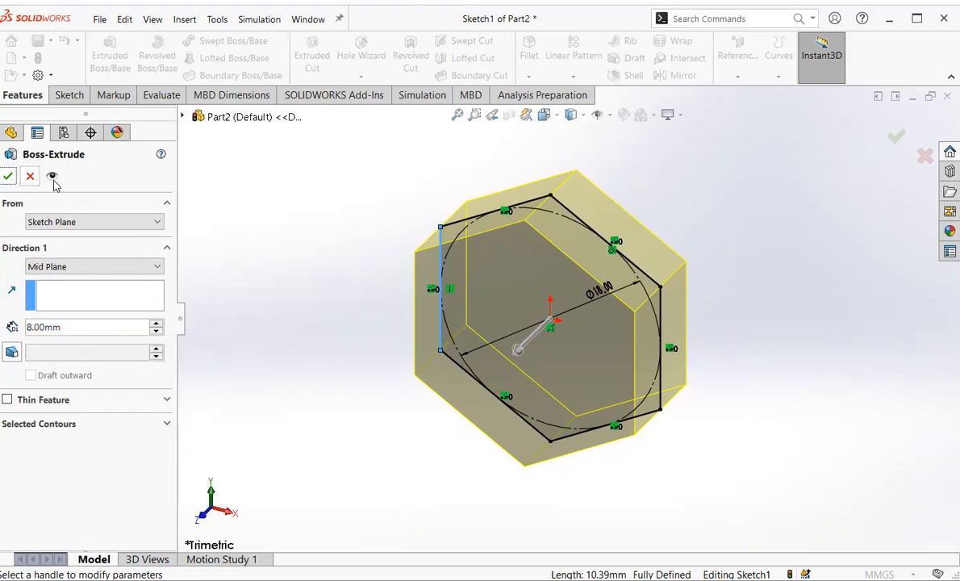
pyautogui.click(10, 177)
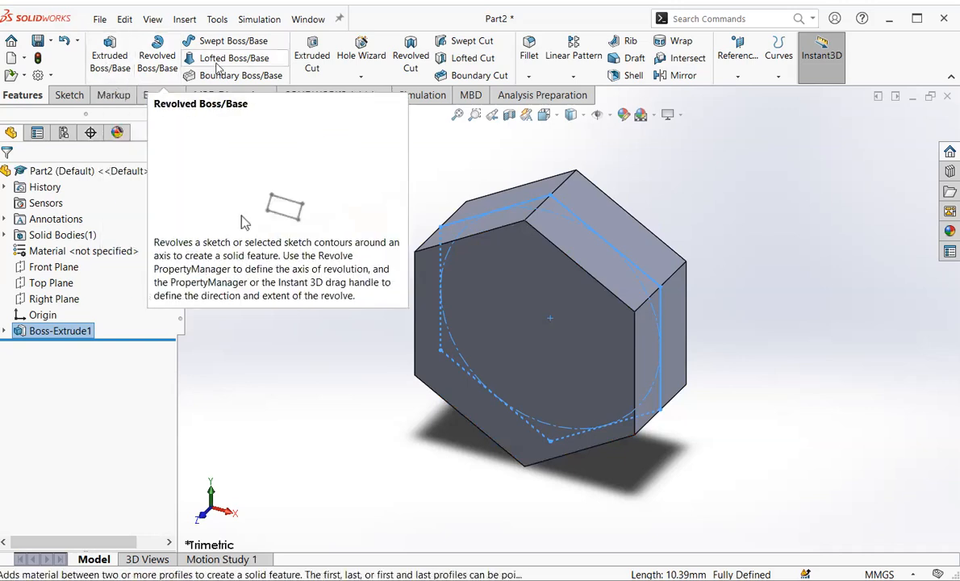
# Step: Start a Hole Wizard hole for the hexagonal body, using the GB standard and the Straight Pipe Tapped hole type
pyautogui.click(360, 78)
pyautogui.click(357, 91)
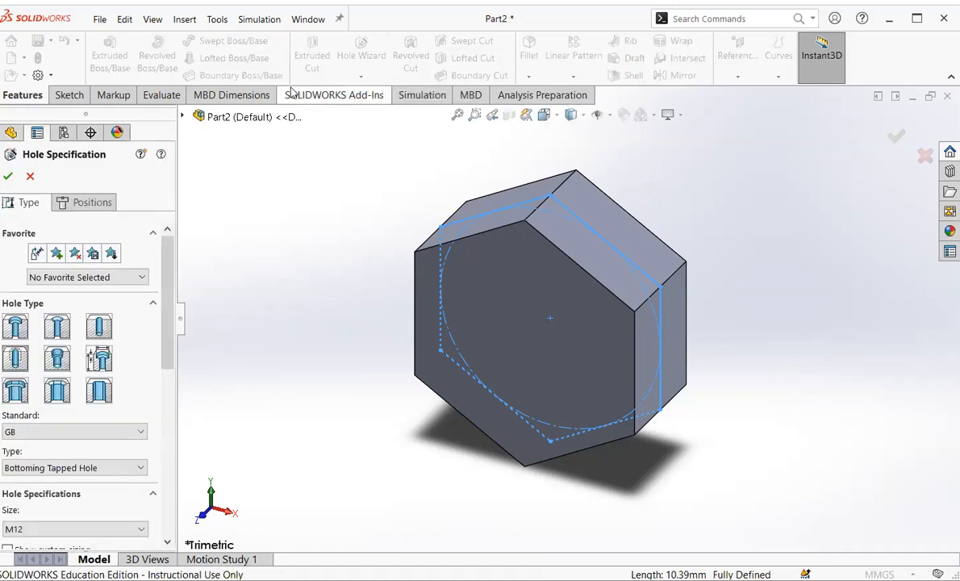
pyautogui.click(69, 95)
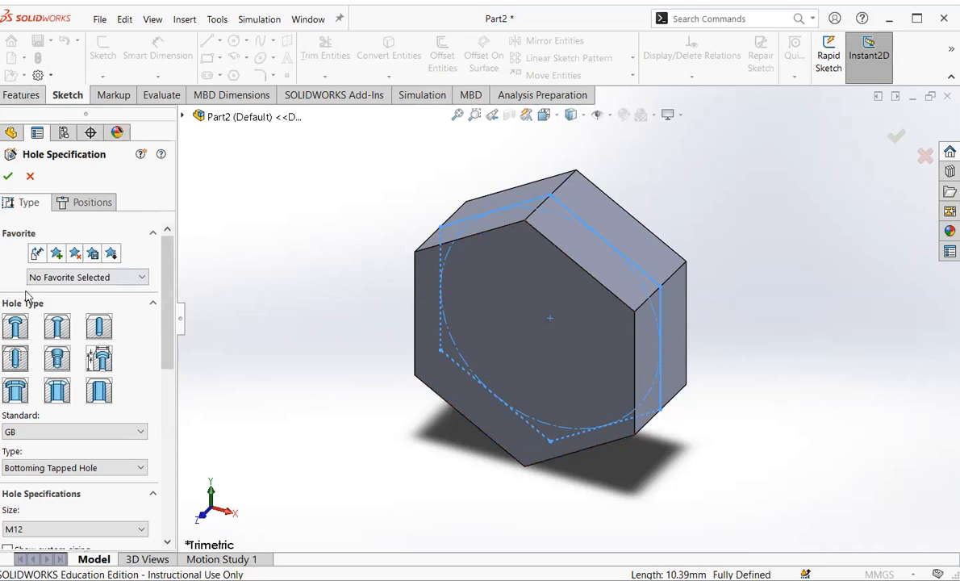
pyautogui.click(21, 96)
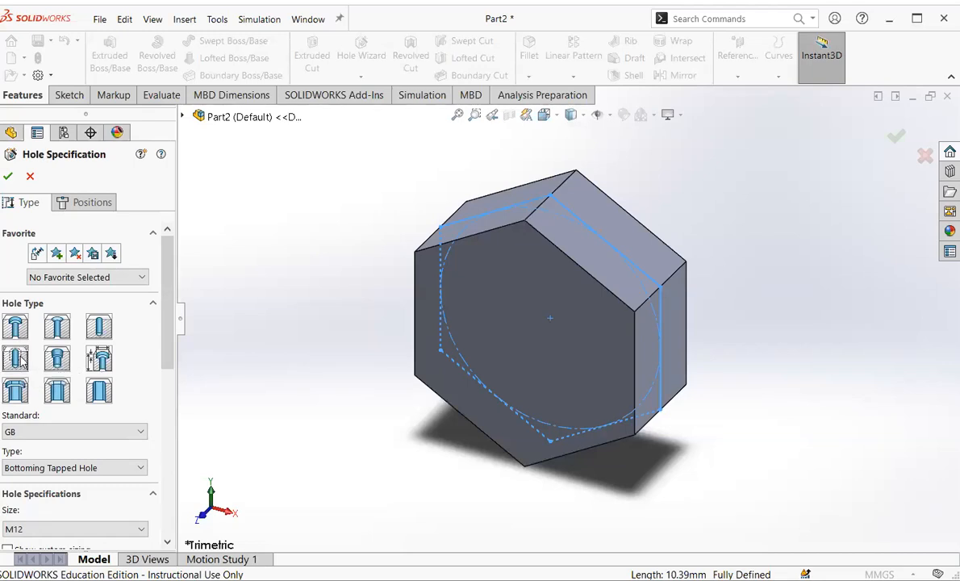
pyautogui.scroll(-2, 69, 332)
pyautogui.scroll(1, 67, 334)
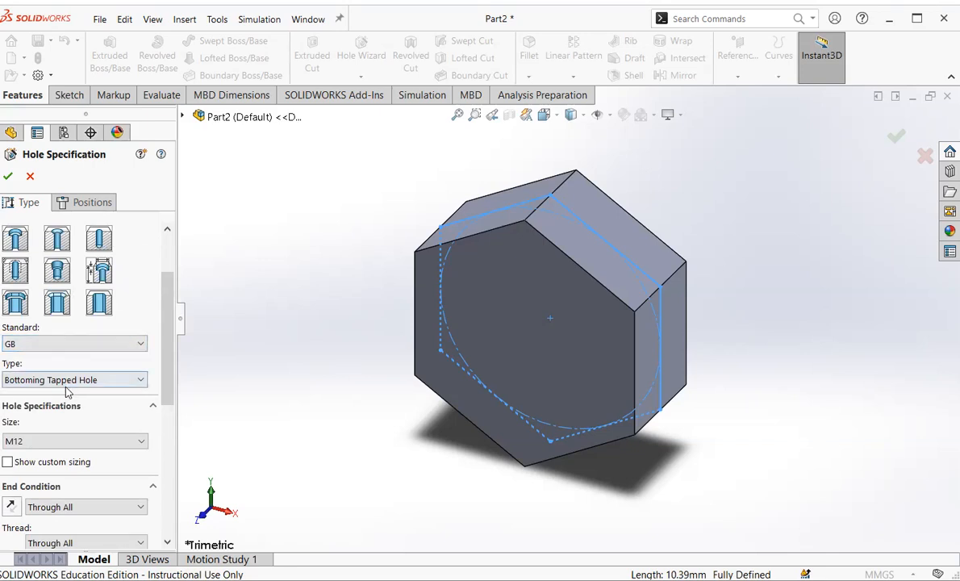
pyautogui.scroll(-1, 69, 380)
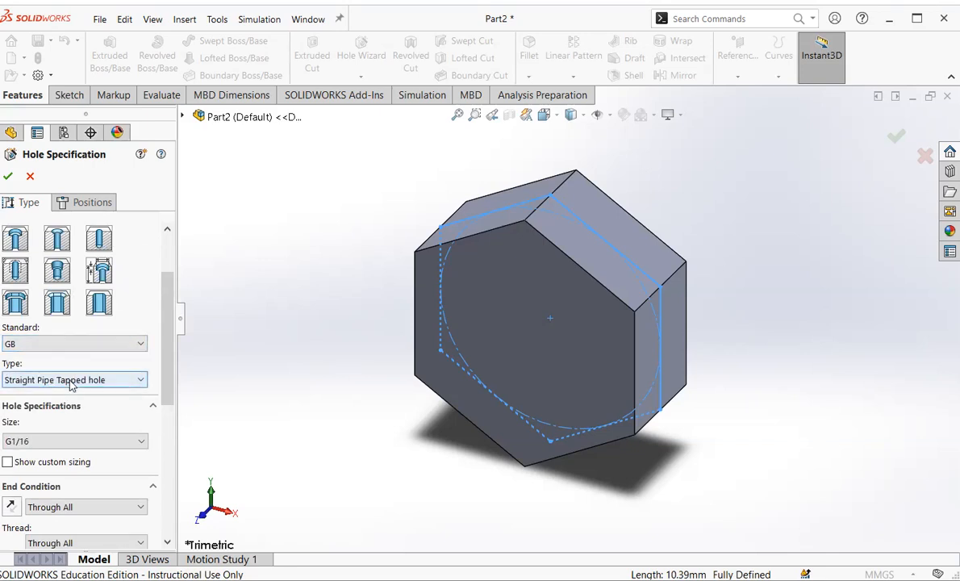
# Step: Examine the available sizes for the Straight Pipe Tapped hole without choosing one
pyautogui.click(94, 442)
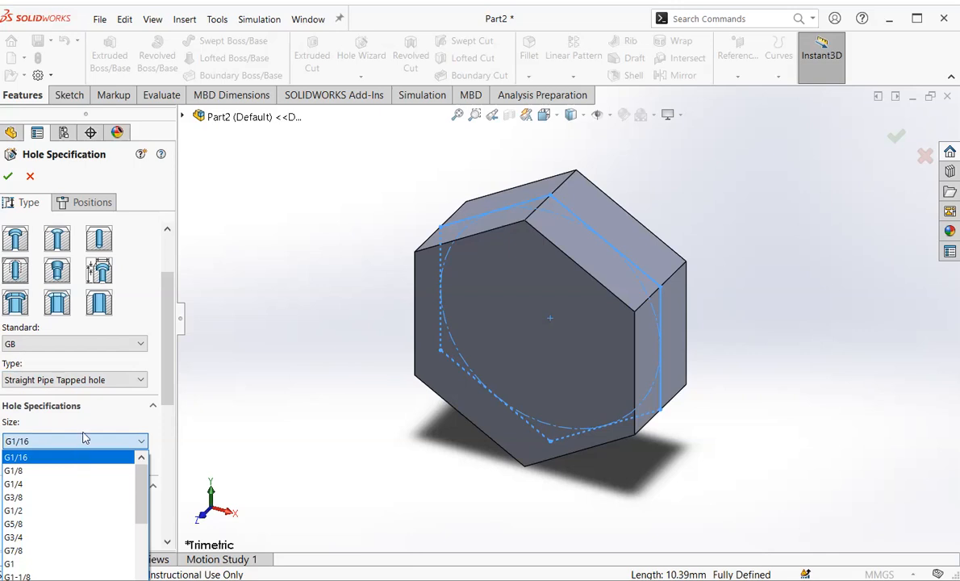
pyautogui.click(108, 416)
pyautogui.scroll(-2, 87, 395)
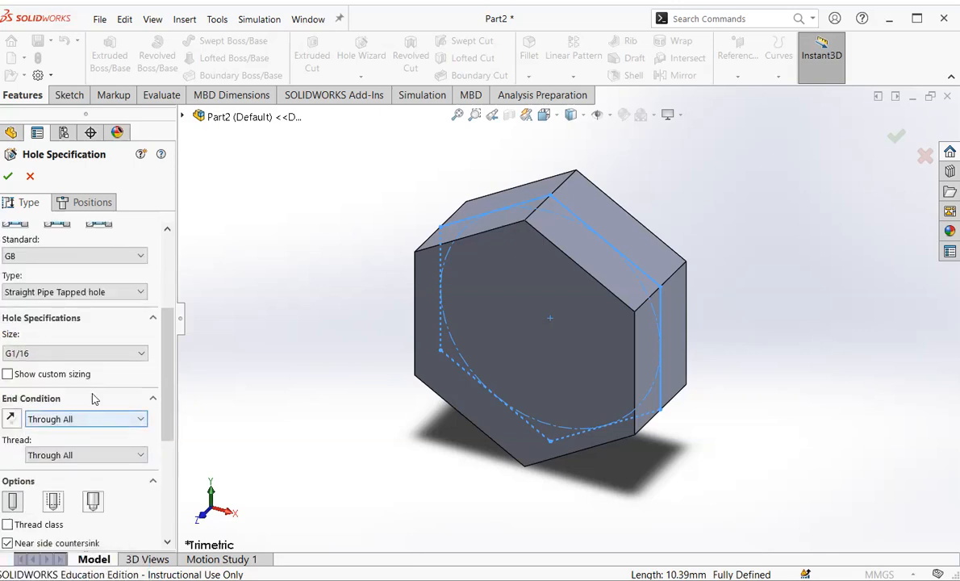
pyautogui.click(121, 353)
pyautogui.scroll(-3, 110, 419)
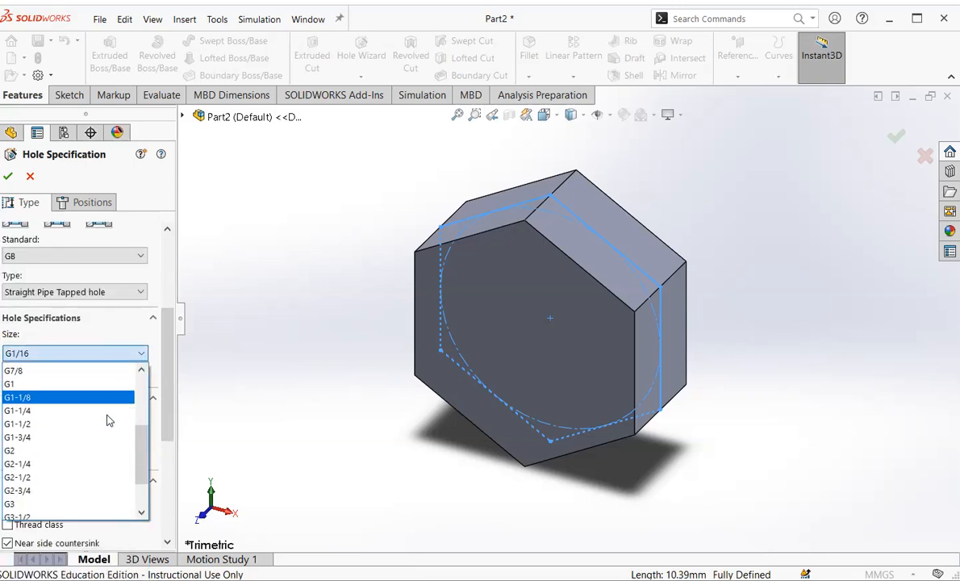
pyautogui.scroll(-1, 109, 419)
pyautogui.scroll(5, 117, 435)
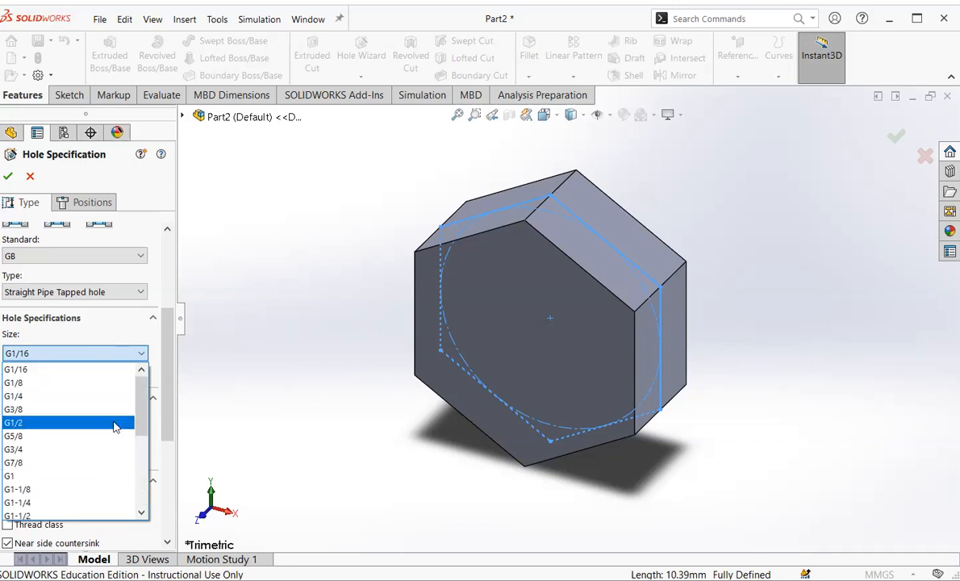
pyautogui.moveTo(141, 389); pyautogui.dragTo(141, 449)
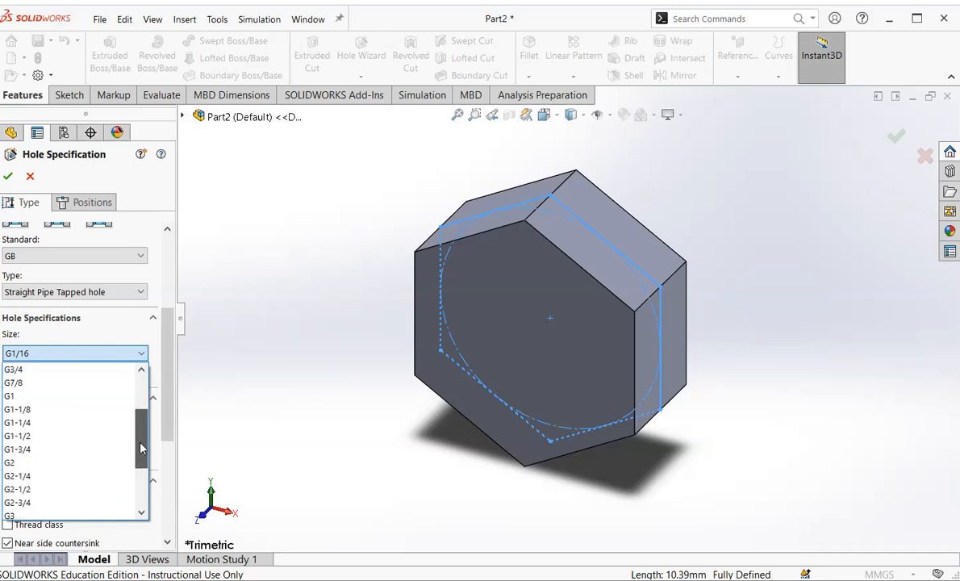
pyautogui.click(125, 320)
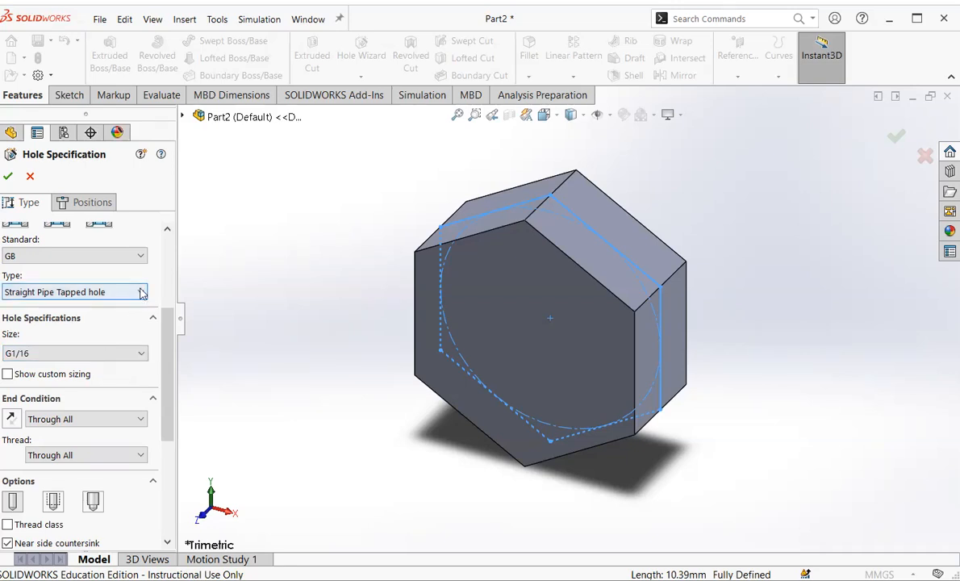
# Step: Change the hole type to Tapped hole and set its size to M12
pyautogui.scroll(2, 142, 294)
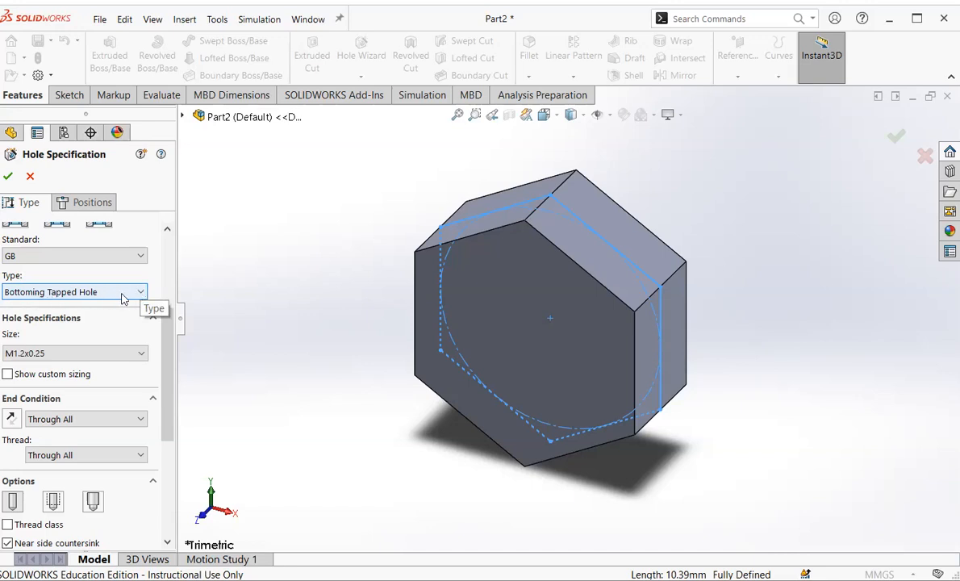
pyautogui.click(139, 294)
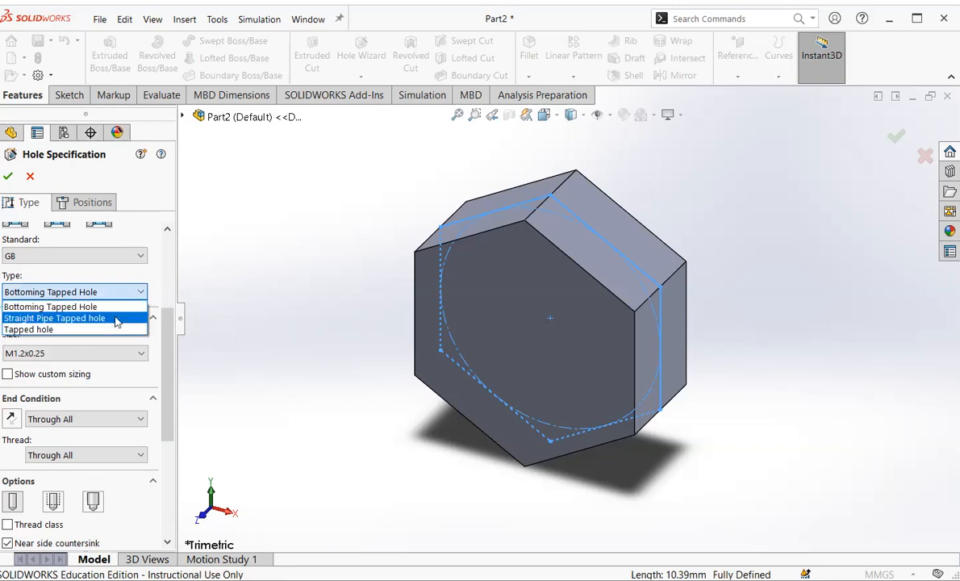
pyautogui.click(95, 331)
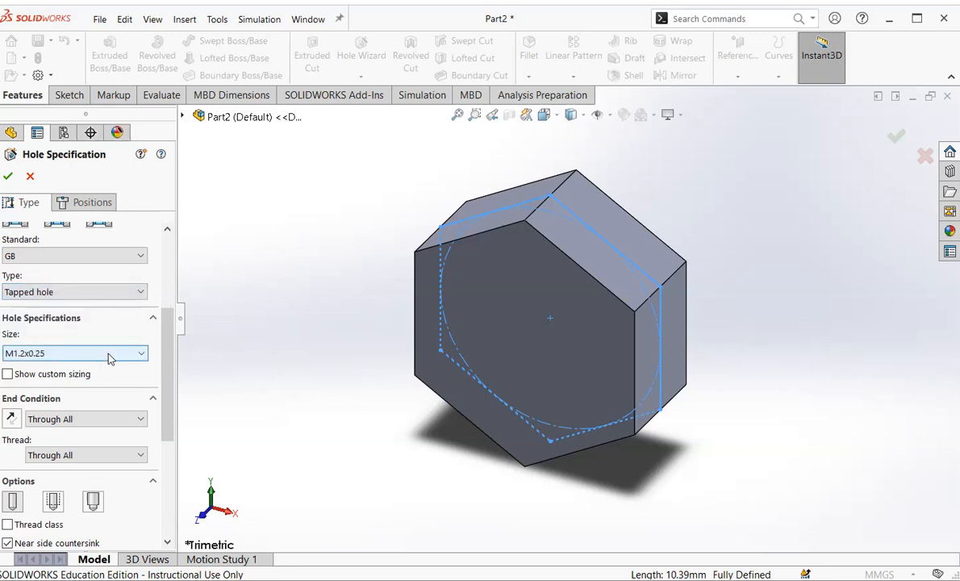
pyautogui.click(109, 355)
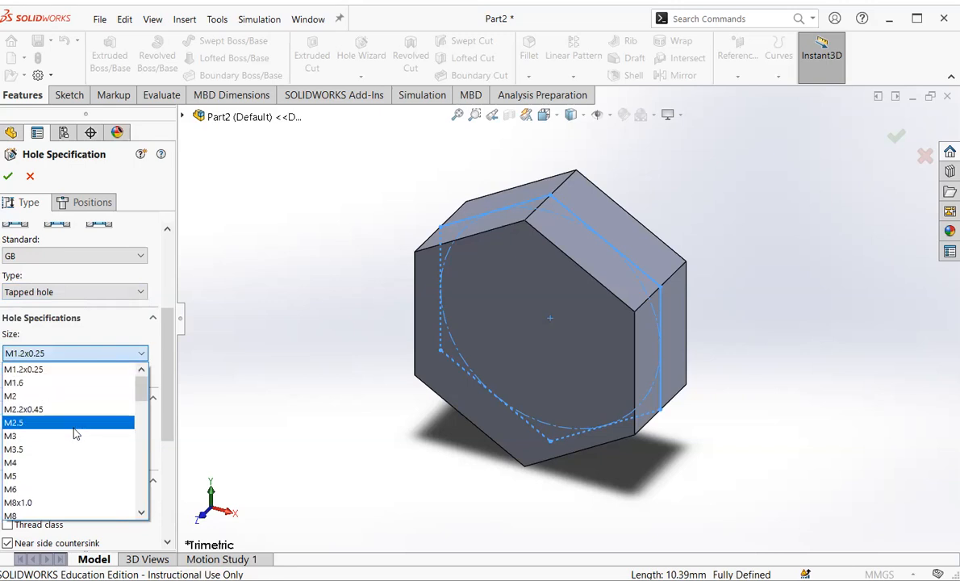
pyautogui.scroll(-4, 74, 413)
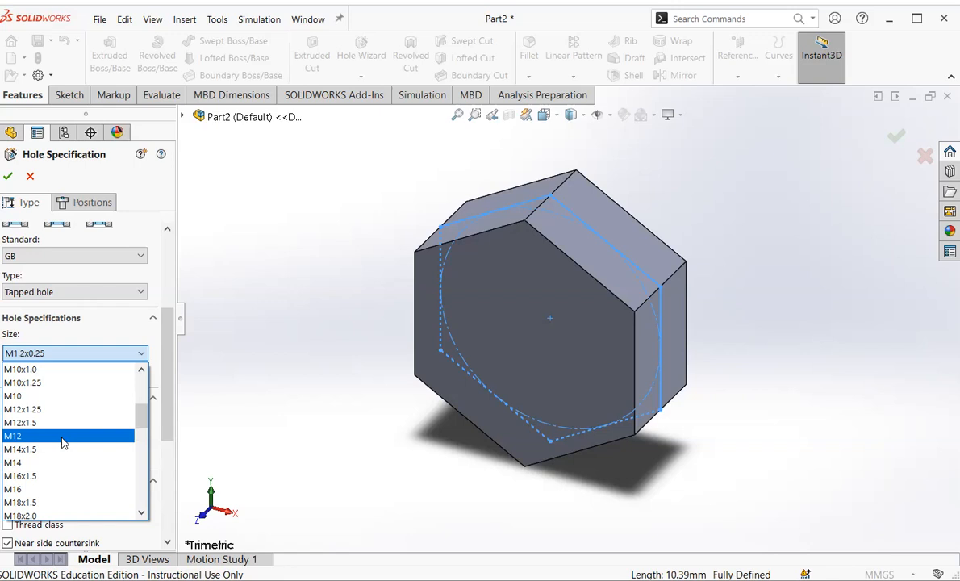
pyautogui.click(63, 436)
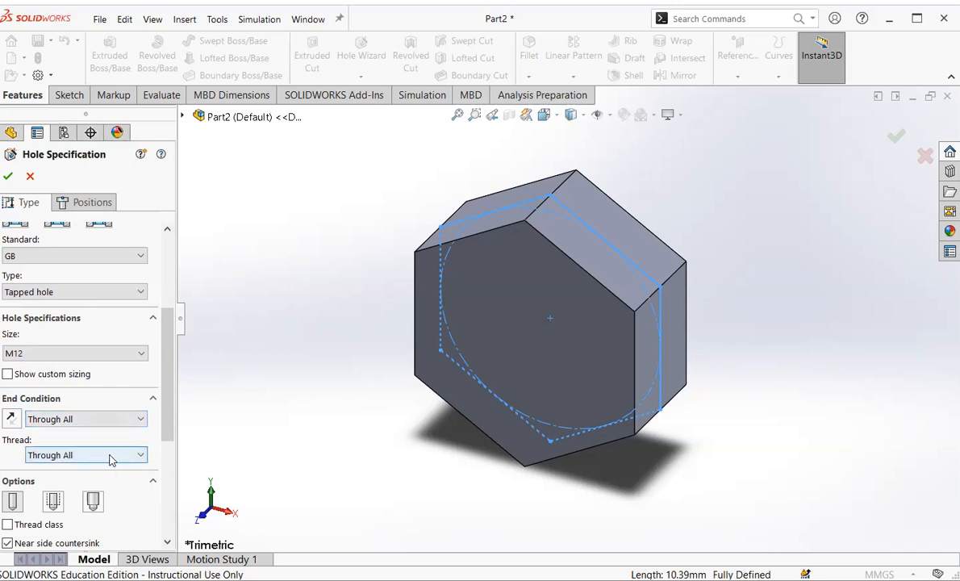
# Step: Turn the hole's near side and far side countersinks off and on again
pyautogui.moveTo(168, 382); pyautogui.dragTo(169, 416)
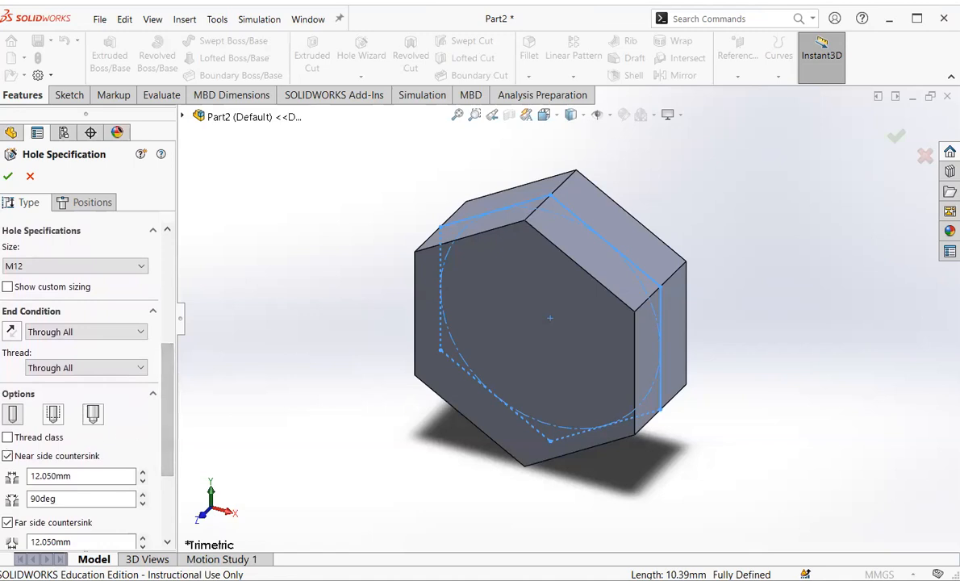
pyautogui.click(7, 455)
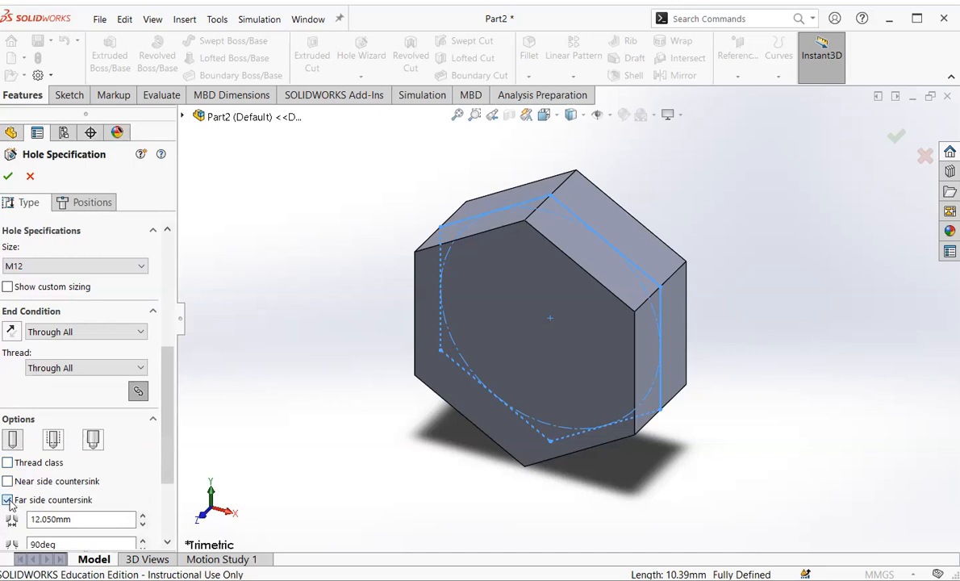
pyautogui.click(8, 500)
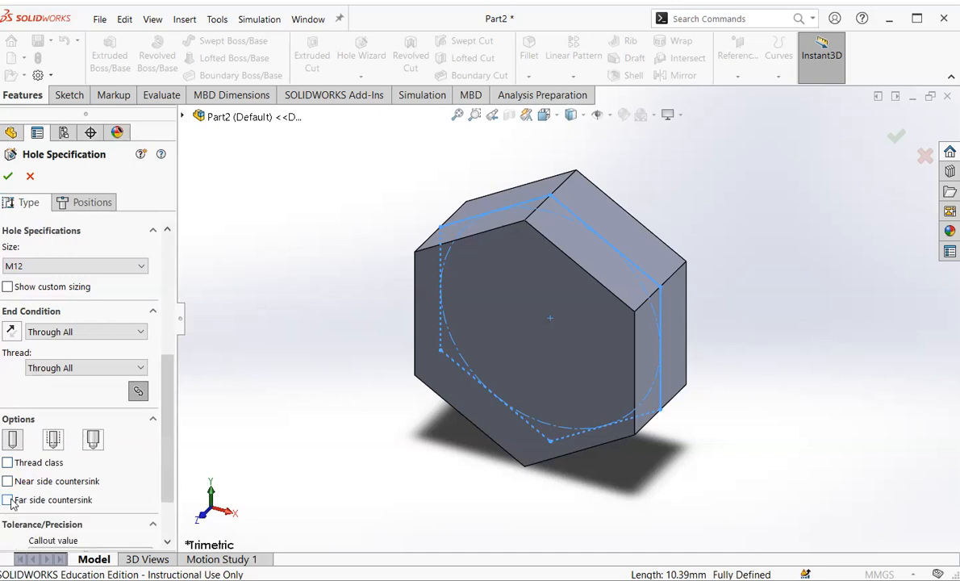
pyautogui.click(8, 500)
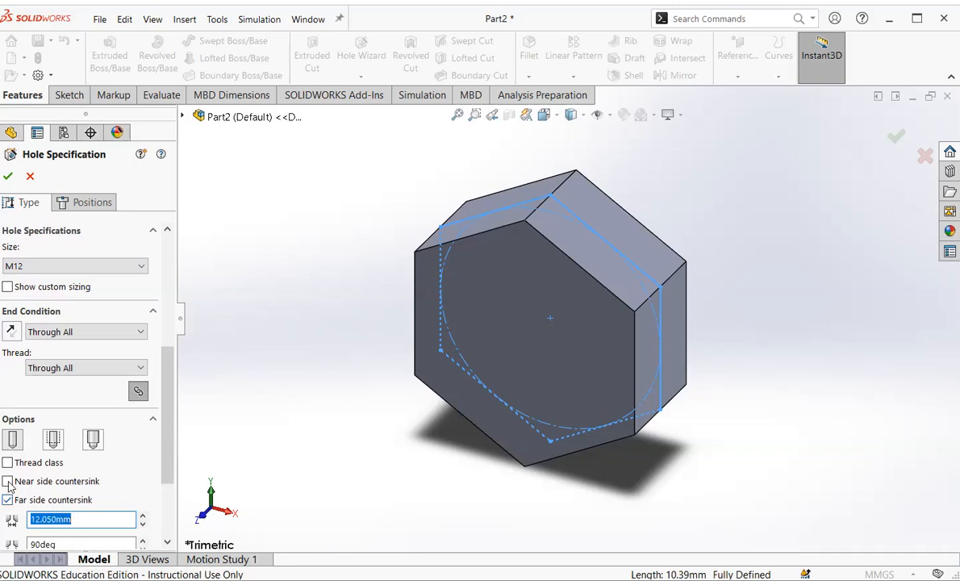
pyautogui.click(7, 481)
pyautogui.scroll(-4, 124, 459)
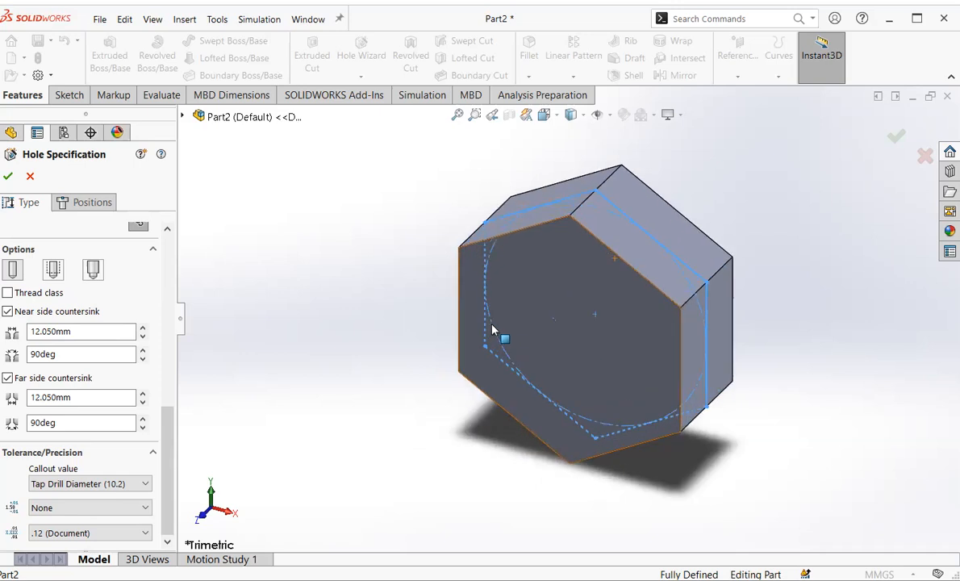
pyautogui.scroll(-3, 666, 323)
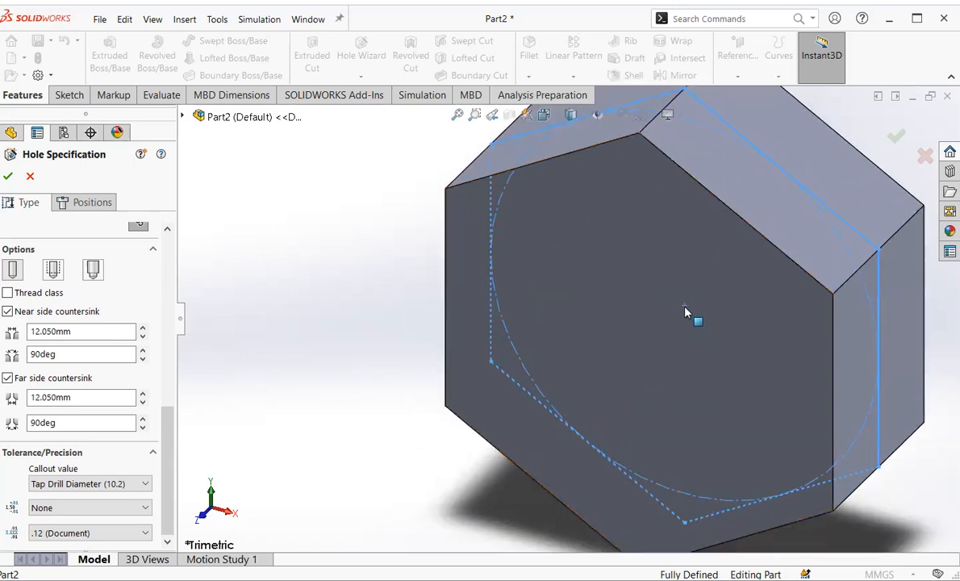
pyautogui.scroll(-2, 682, 312)
pyautogui.scroll(5, 682, 313)
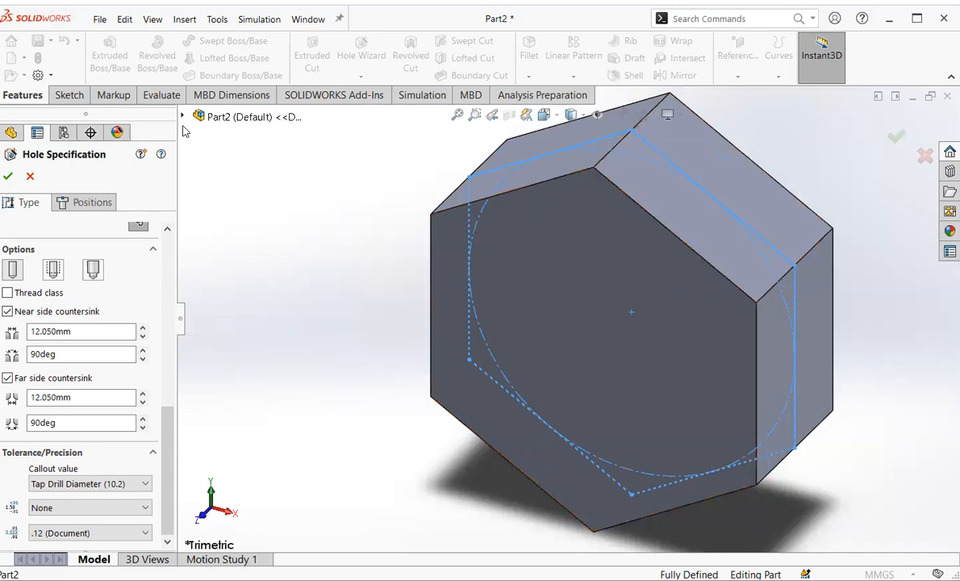
pyautogui.click(69, 95)
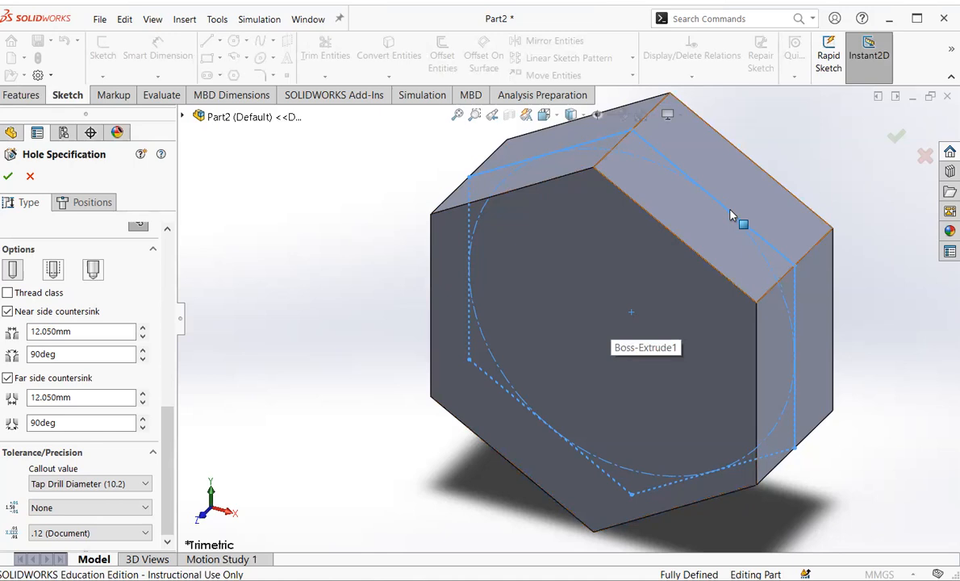
pyautogui.scroll(-3, 697, 234)
pyautogui.scroll(5, 692, 237)
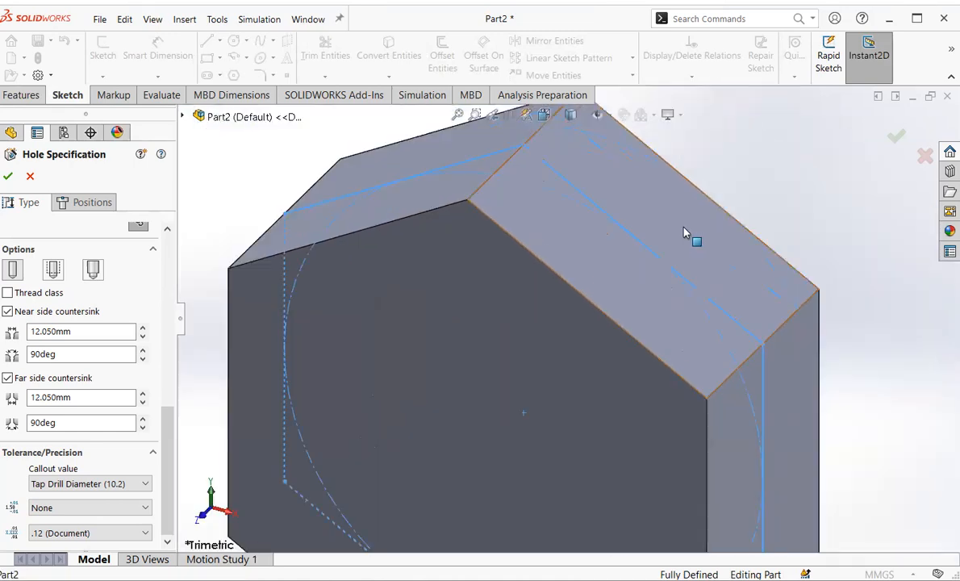
pyautogui.scroll(7, 165, 408)
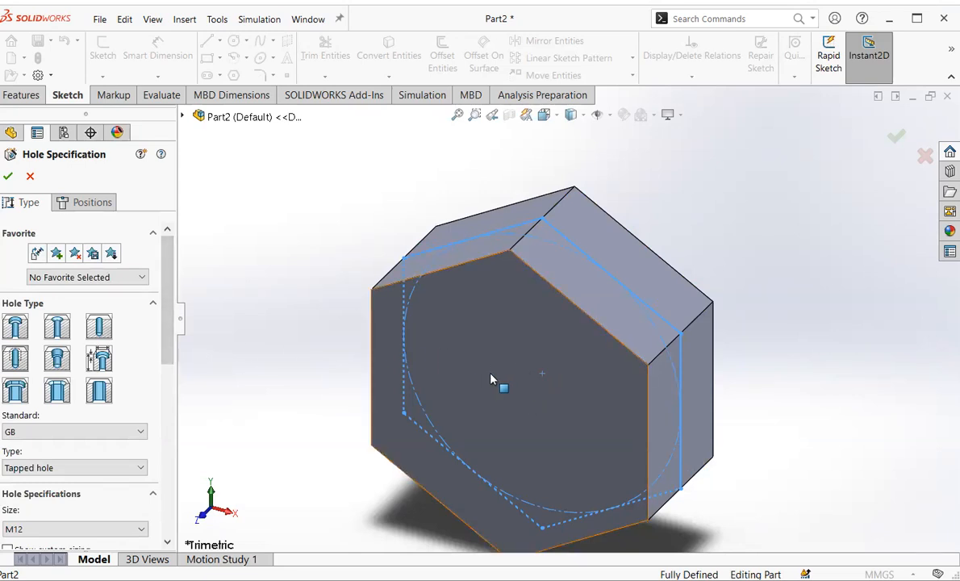
# Step: Position the M12 tapped hole at the origin on the hexagon's front face and create it
pyautogui.click(8, 176)
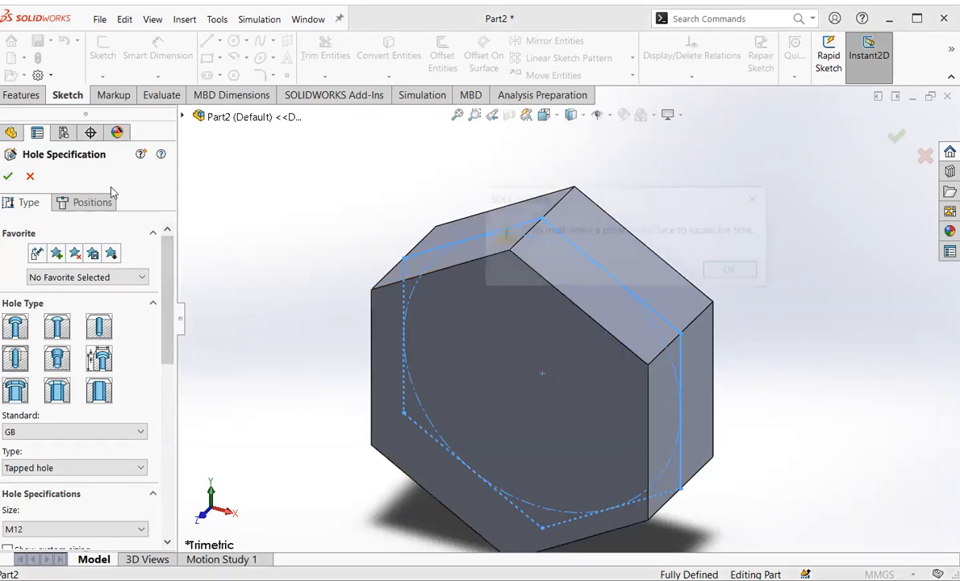
pyautogui.click(734, 272)
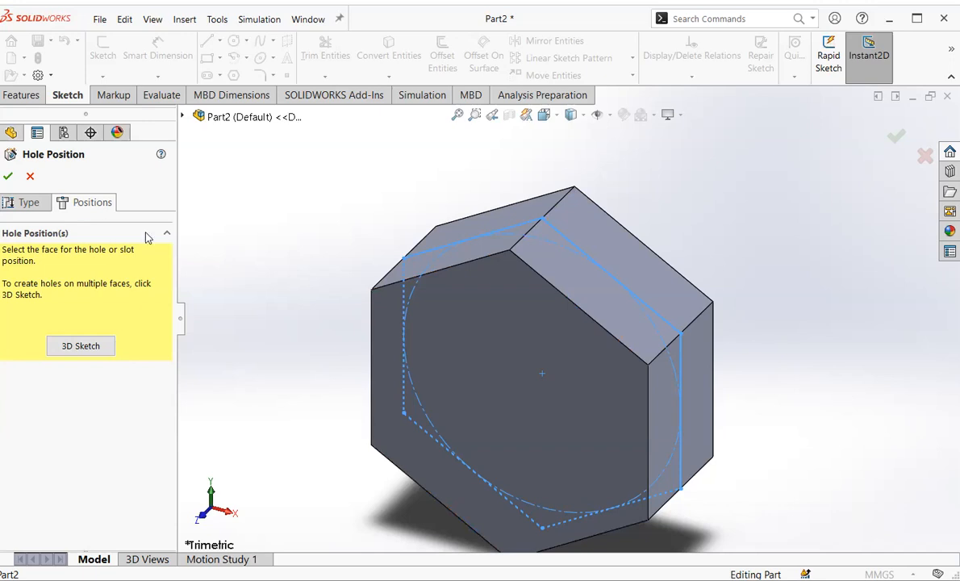
pyautogui.click(553, 308)
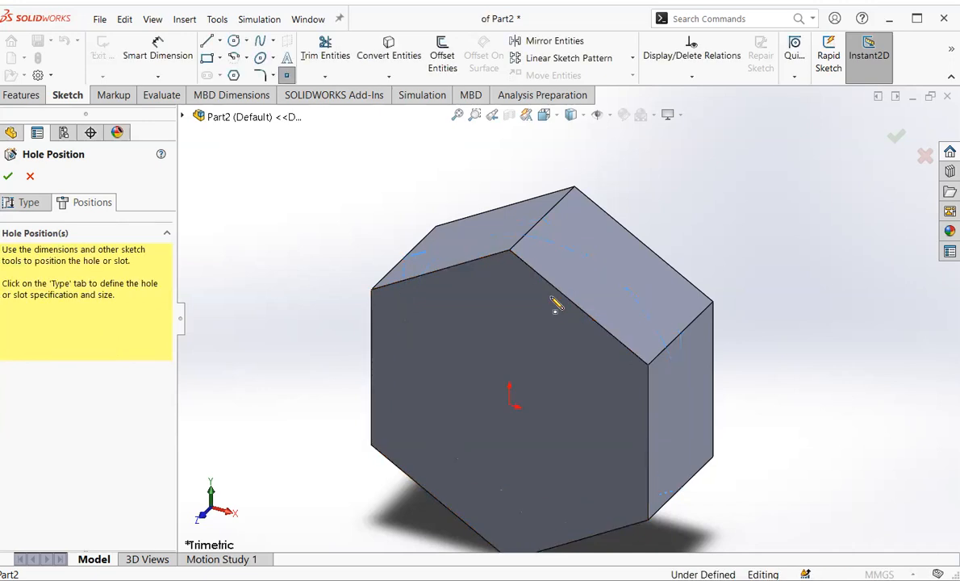
pyautogui.click(511, 405)
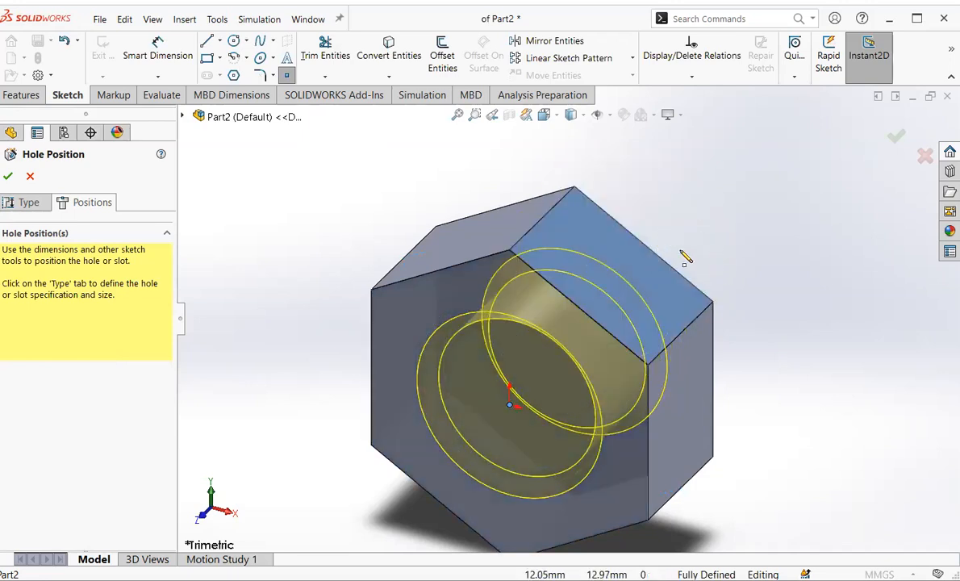
pyautogui.click(8, 177)
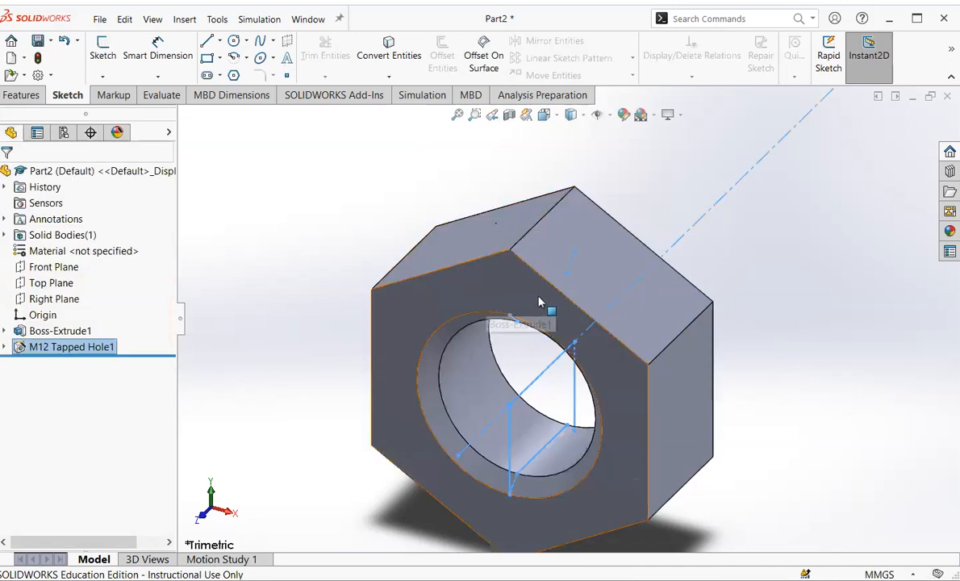
# Step: Sketch a circle of about 9 mm radius on the nut's front face, centred on the origin
pyautogui.moveTo(679, 298); pyautogui.dragTo(704, 311, button='middle')
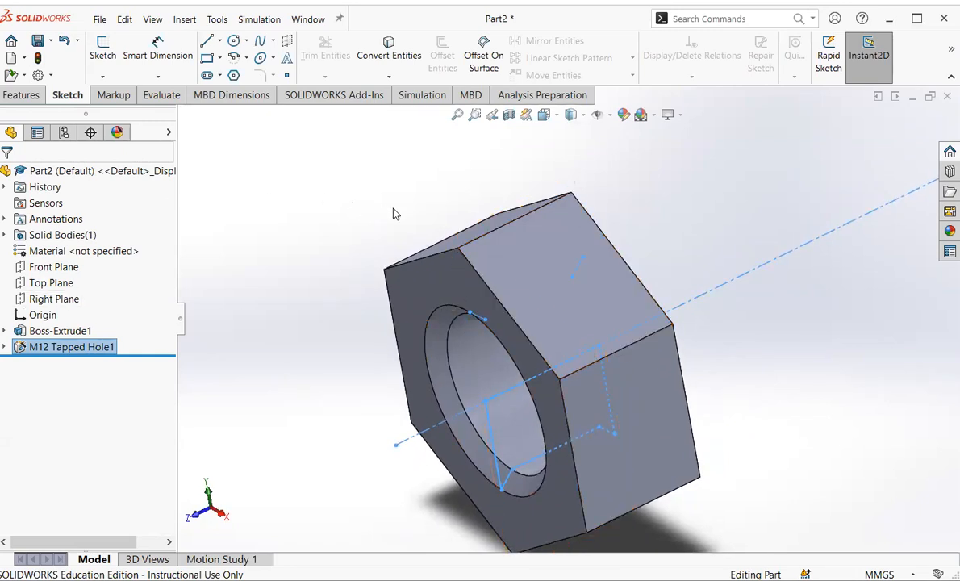
pyautogui.moveTo(653, 263)
pyautogui.mouseDown(button='middle')
pyautogui.moveTo(673, 223)
pyautogui.moveTo(661, 276)
pyautogui.mouseUp(button='middle')
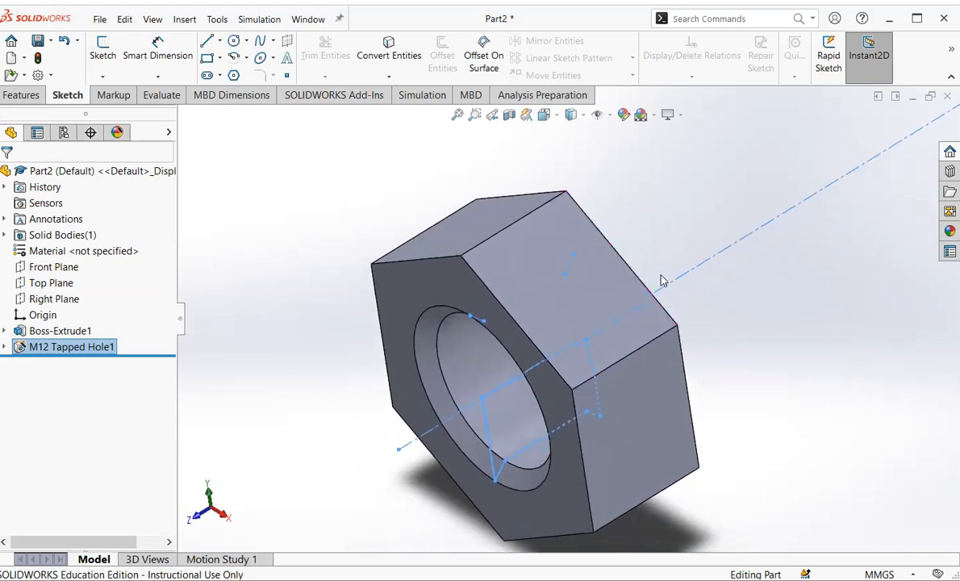
pyautogui.press('f')
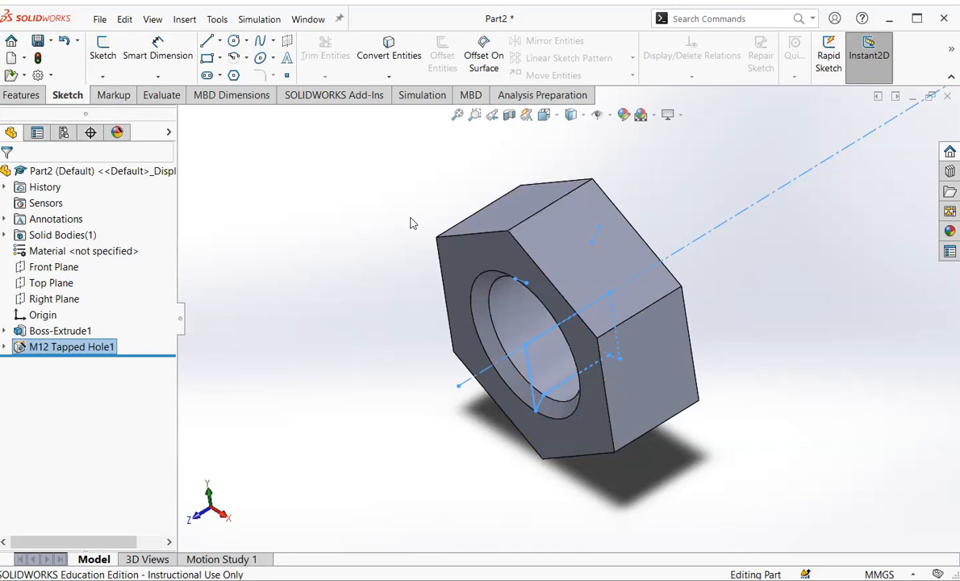
pyautogui.click(473, 262)
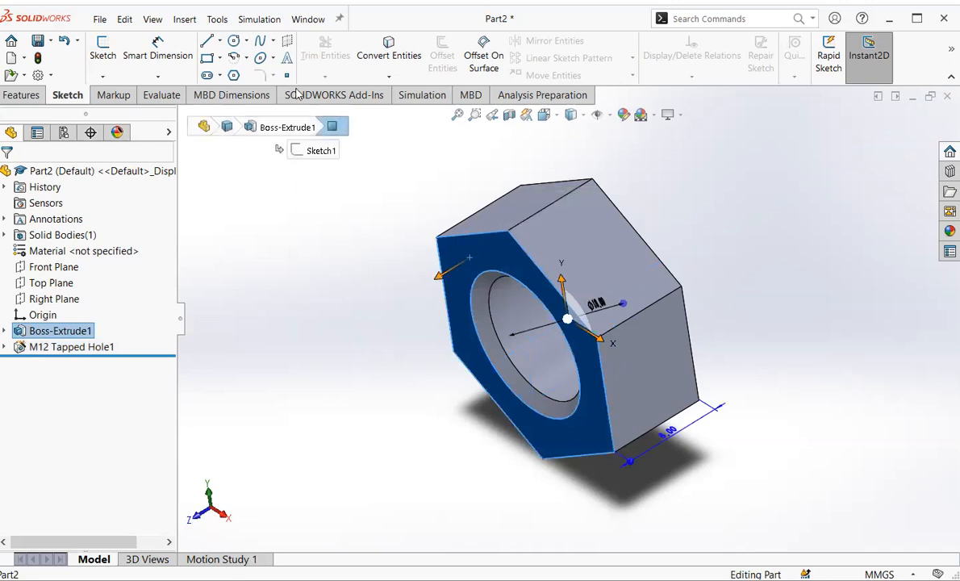
pyautogui.click(234, 41)
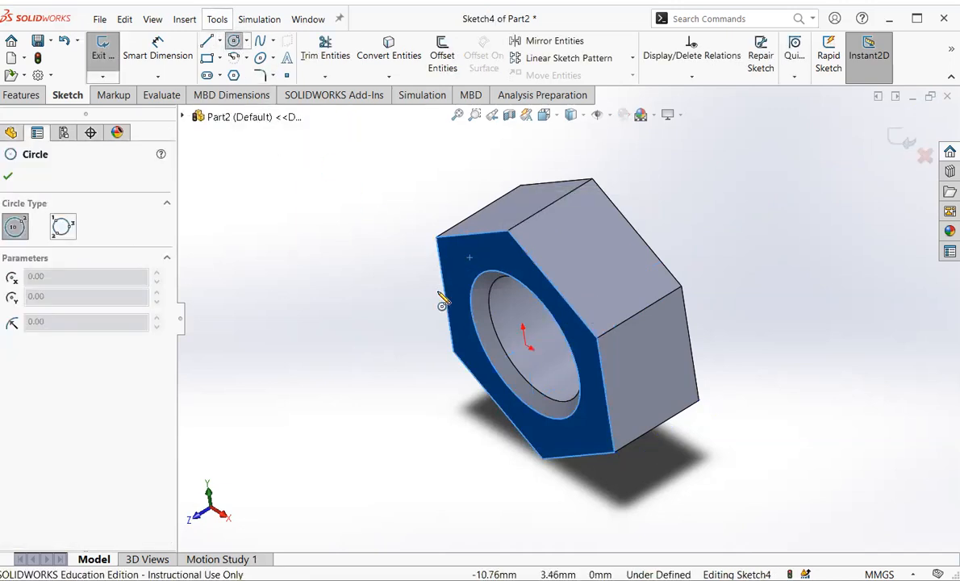
pyautogui.click(525, 346)
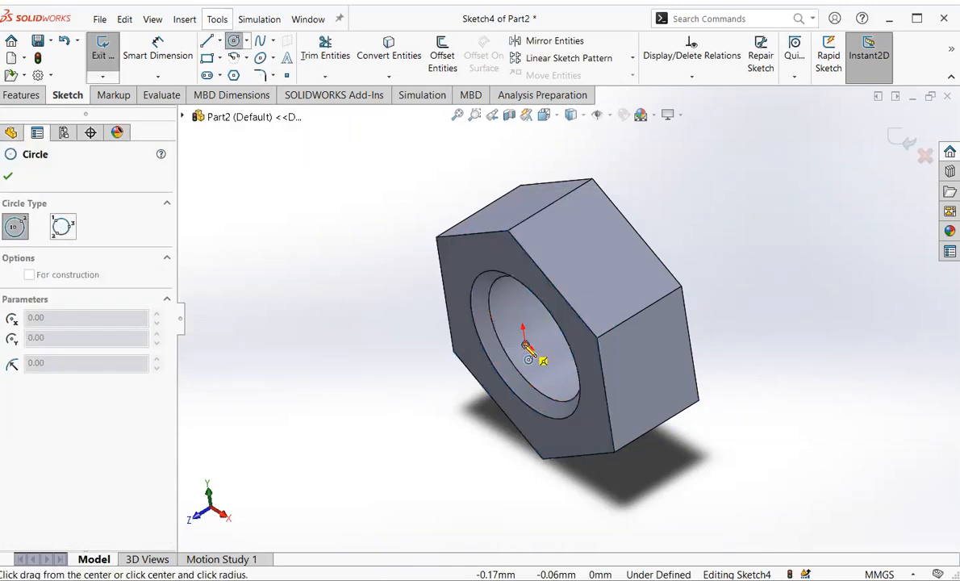
pyautogui.click(570, 302)
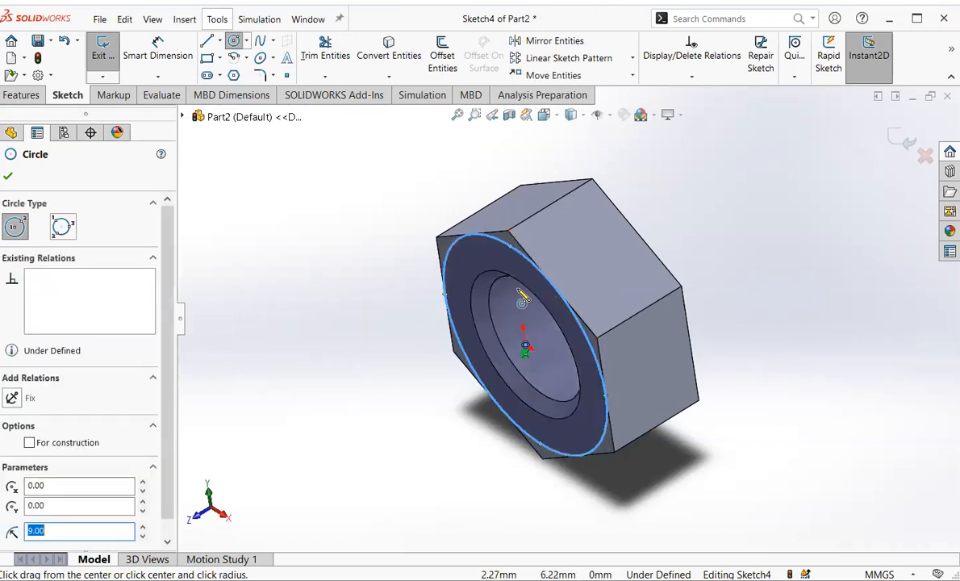
# Step: Set up a Blind 8 mm Extruded Cut from the circle, flipping the side to cut and enabling draft
pyautogui.click(21, 97)
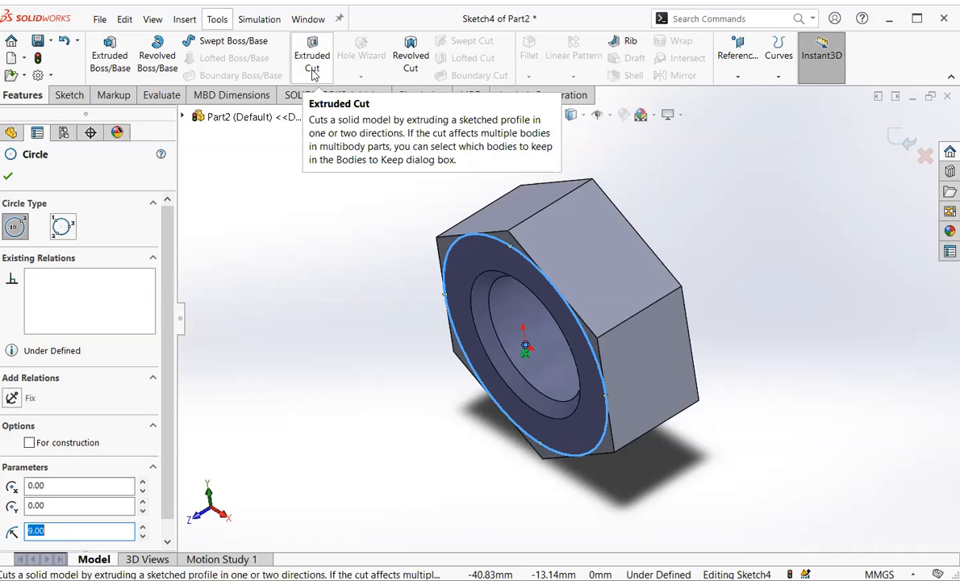
pyautogui.click(312, 64)
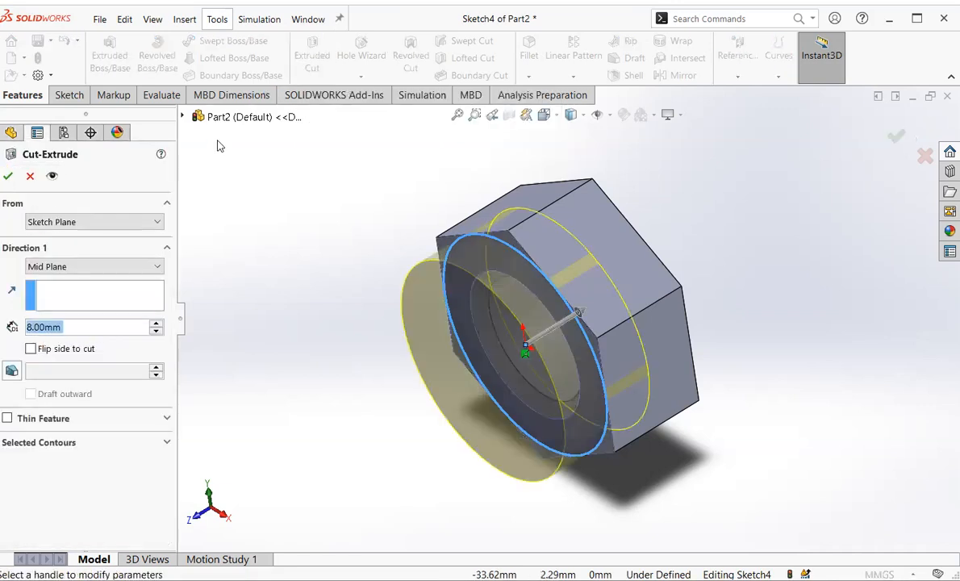
pyautogui.click(158, 271)
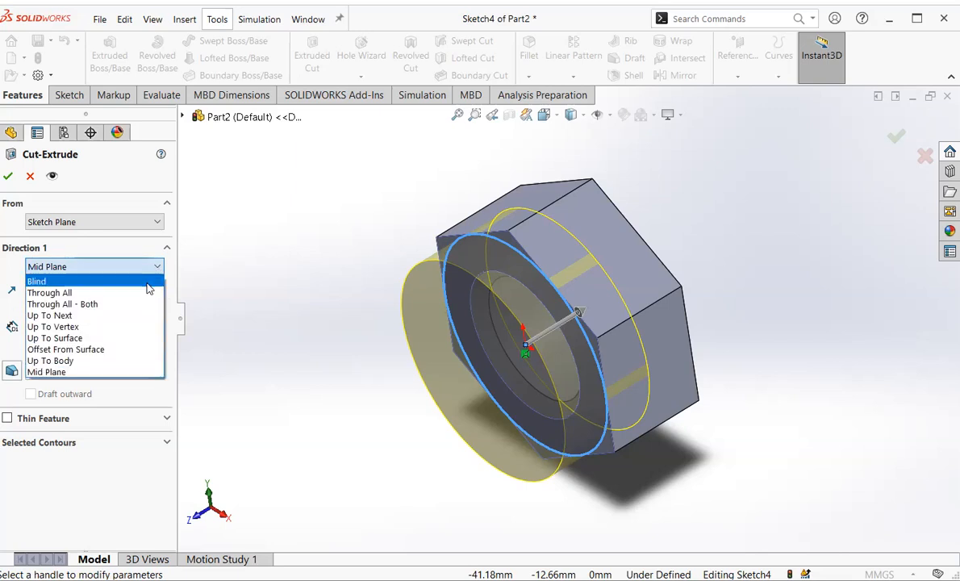
pyautogui.click(148, 286)
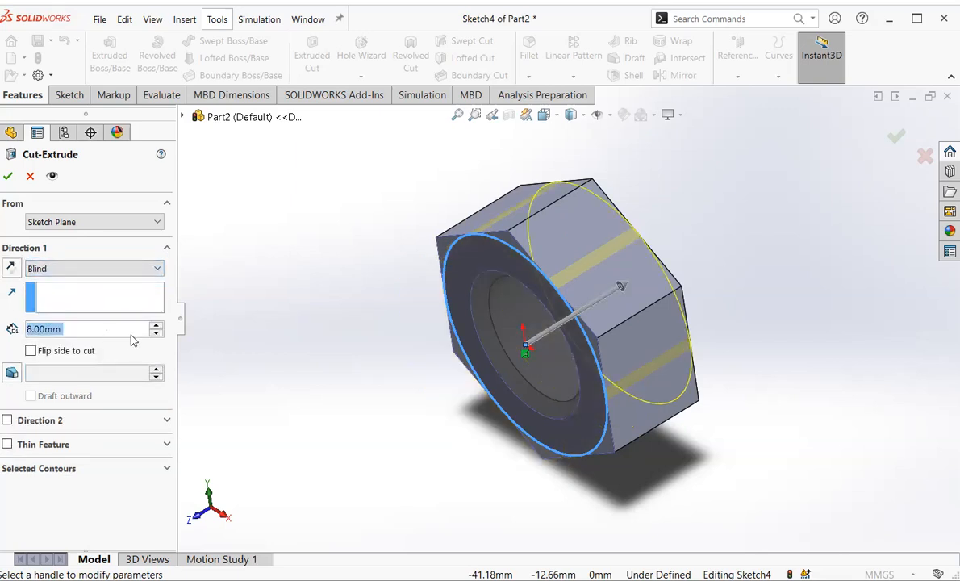
pyautogui.click(31, 351)
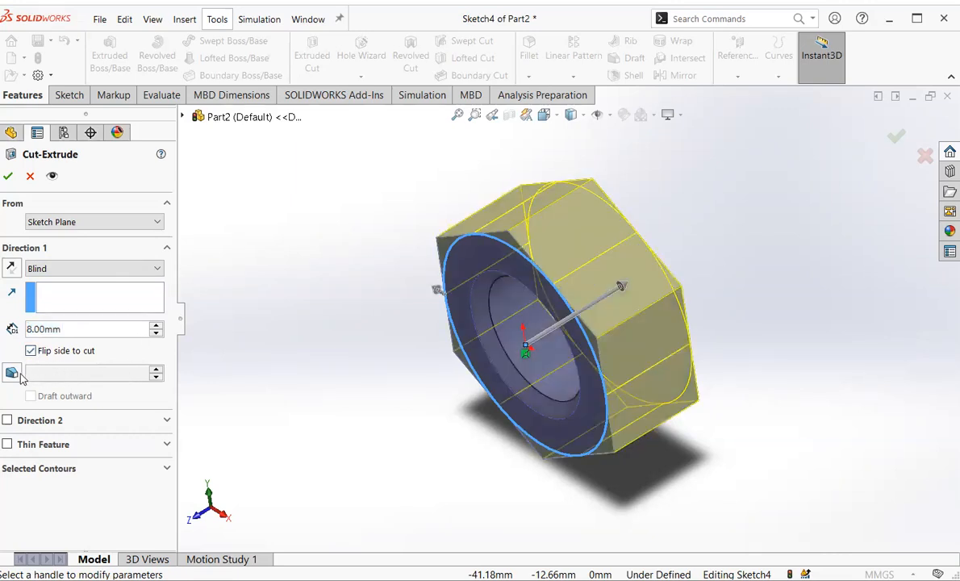
pyautogui.click(12, 374)
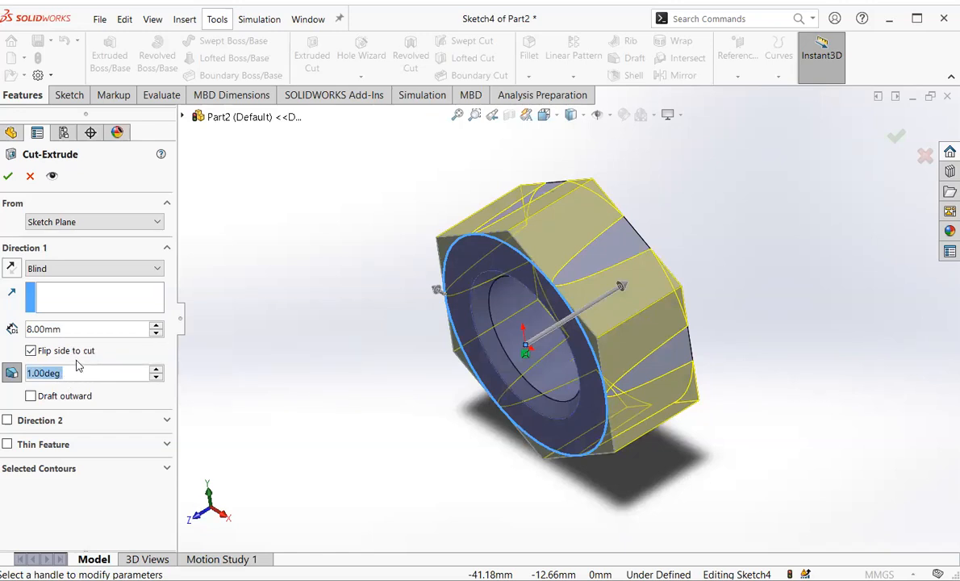
# Step: Try draft angles of 45 and 30 degrees on the extruded cut
pyautogui.write('45')
pyautogui.press('Return')
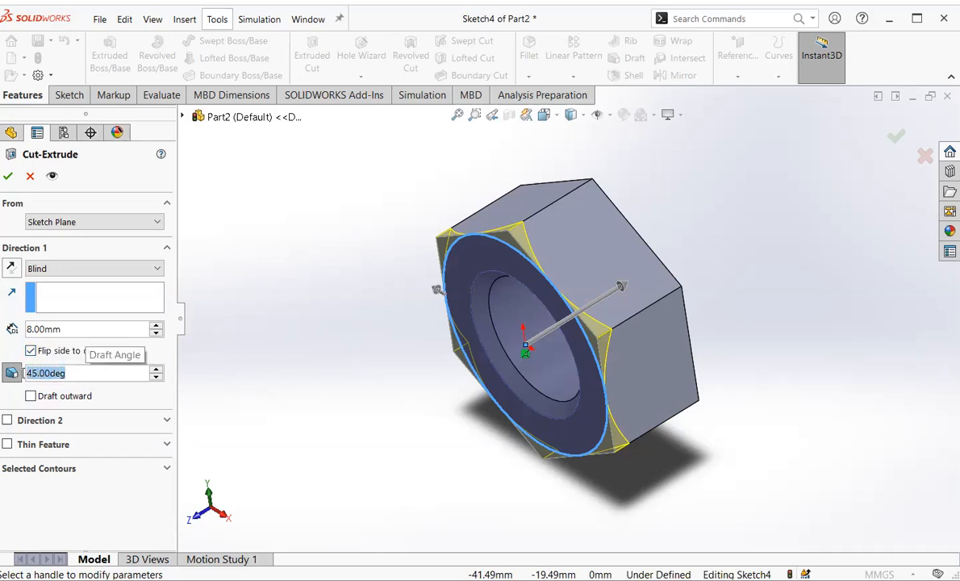
pyautogui.write('30')
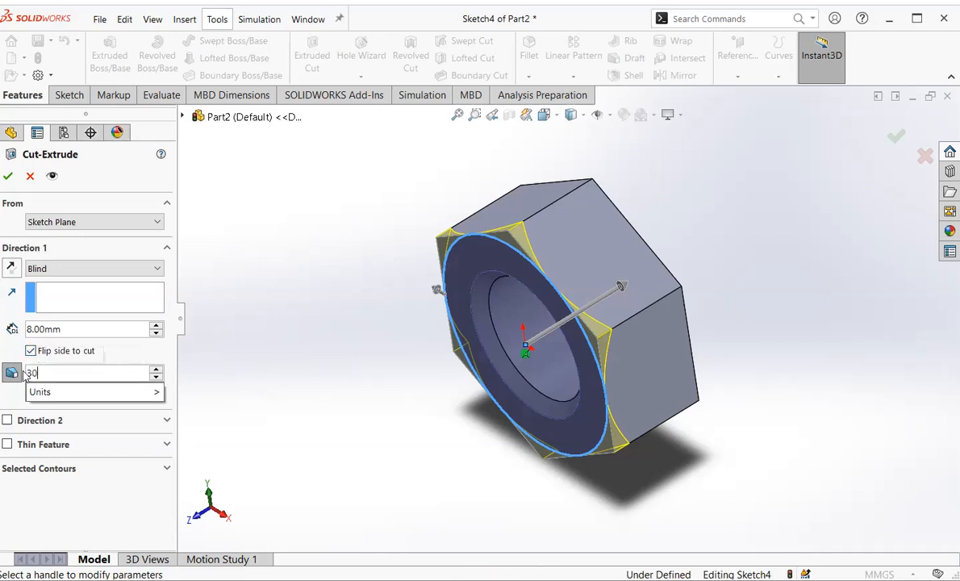
pyautogui.press('Return')
# Step: Set the cut's draft angle to 60 degrees and create the cut
pyautogui.click(73, 371)
pyautogui.moveTo(76, 371); pyautogui.dragTo(18, 373)
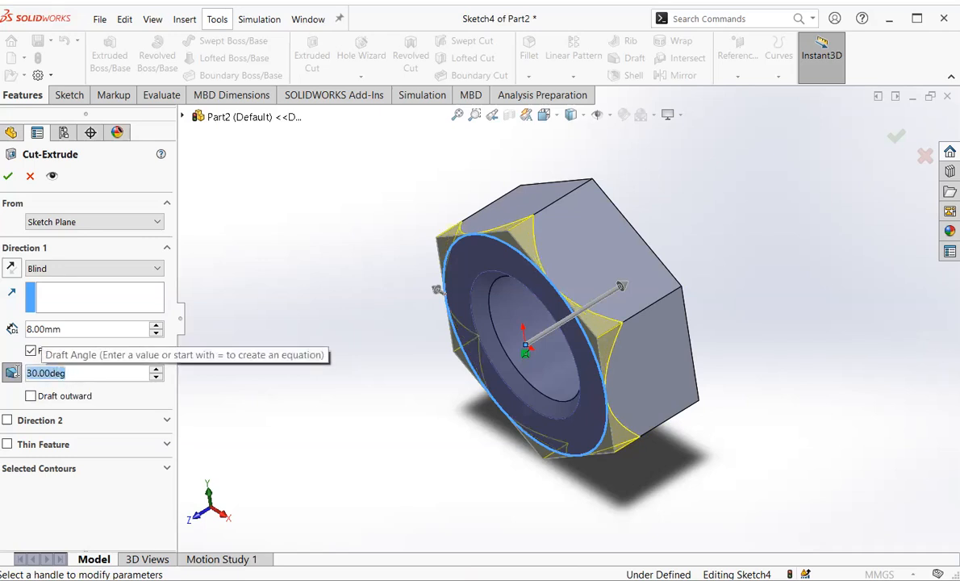
pyautogui.write('60')
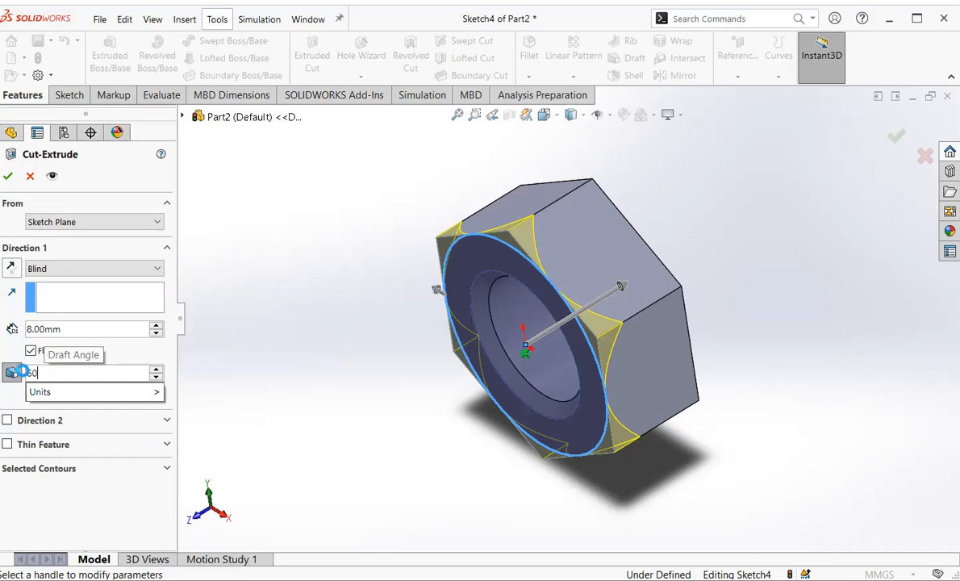
pyautogui.press('Return')
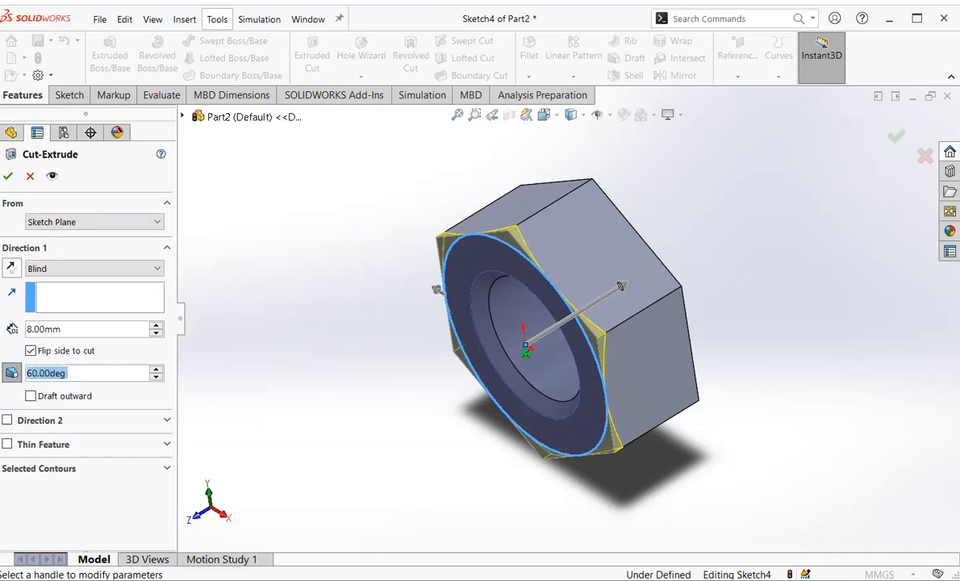
pyautogui.click(8, 175)
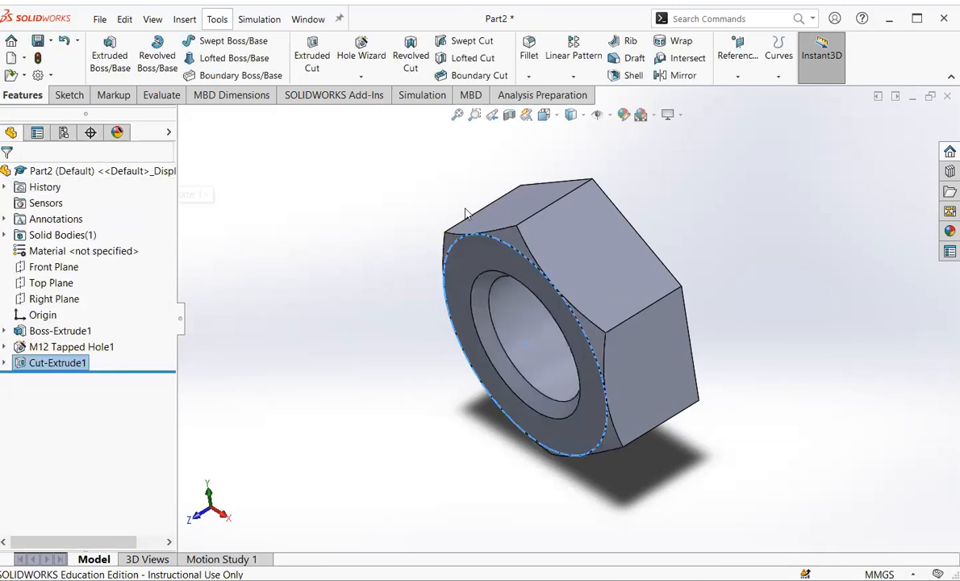
# Step: Examine the nut's bevelled front corners and the dimensions of the M12 tapped hole
pyautogui.moveTo(704, 296); pyautogui.dragTo(709, 229, button='middle')
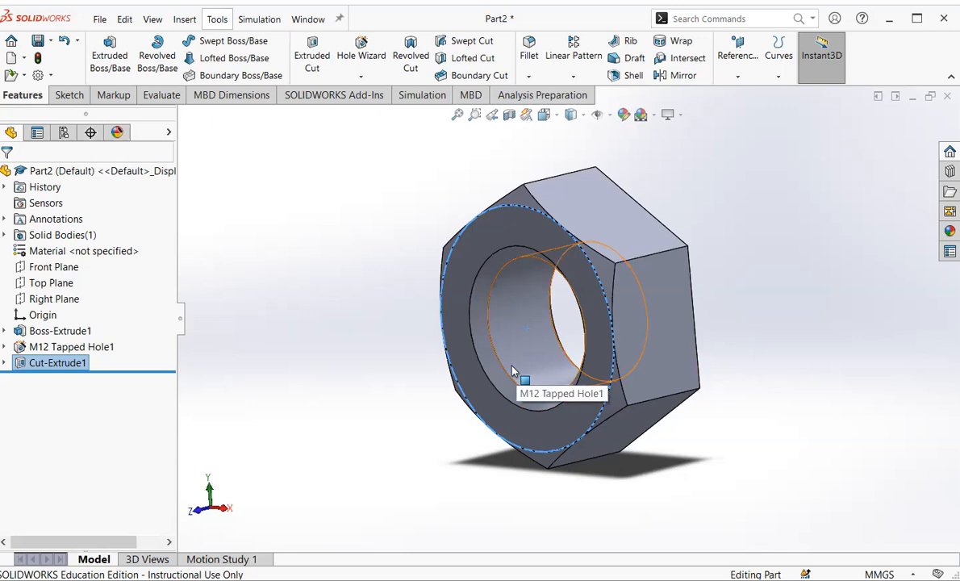
pyautogui.scroll(-1, 735, 226)
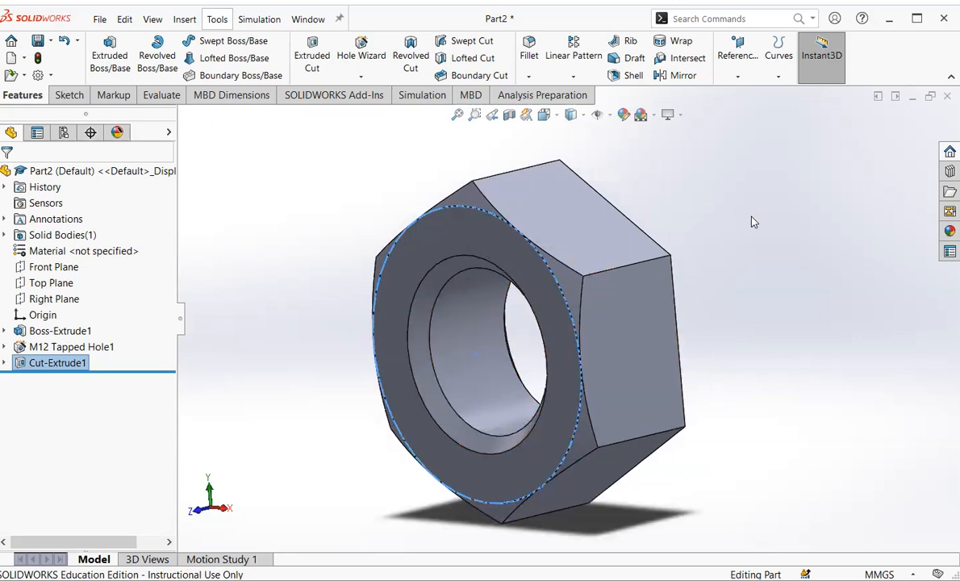
pyautogui.scroll(-1, 202, 292)
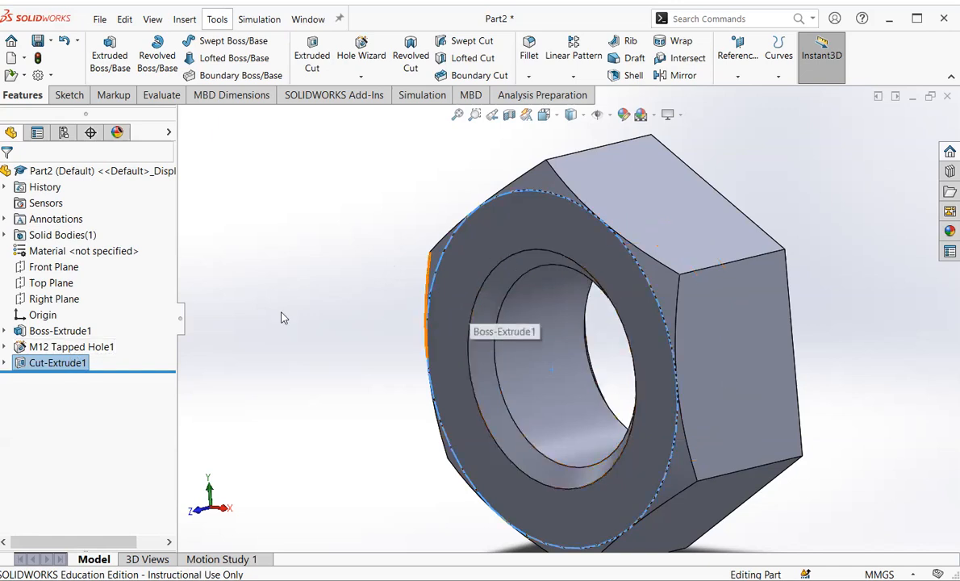
pyautogui.click(53, 346)
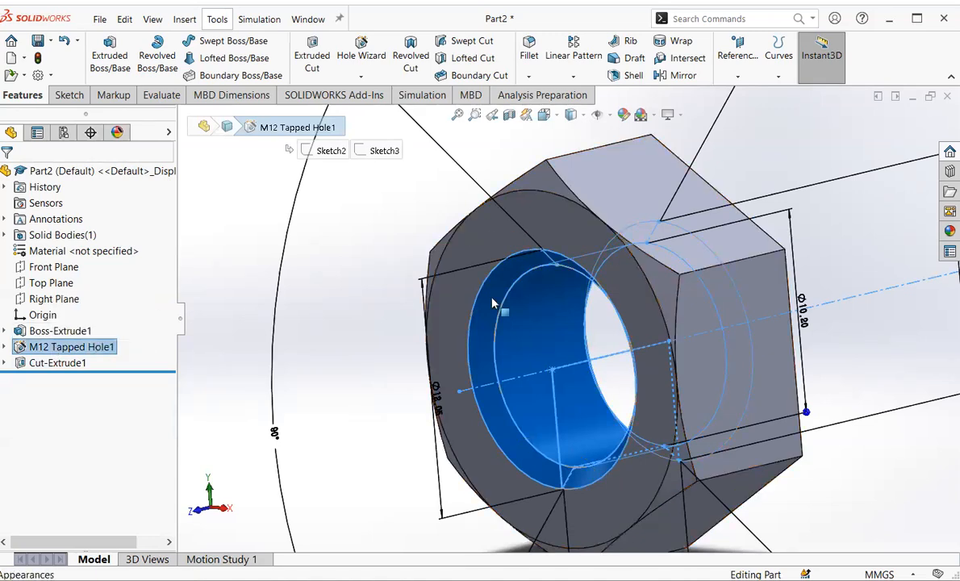
pyautogui.scroll(-1, 495, 307)
pyautogui.scroll(3, 493, 300)
pyautogui.scroll(5, 491, 300)
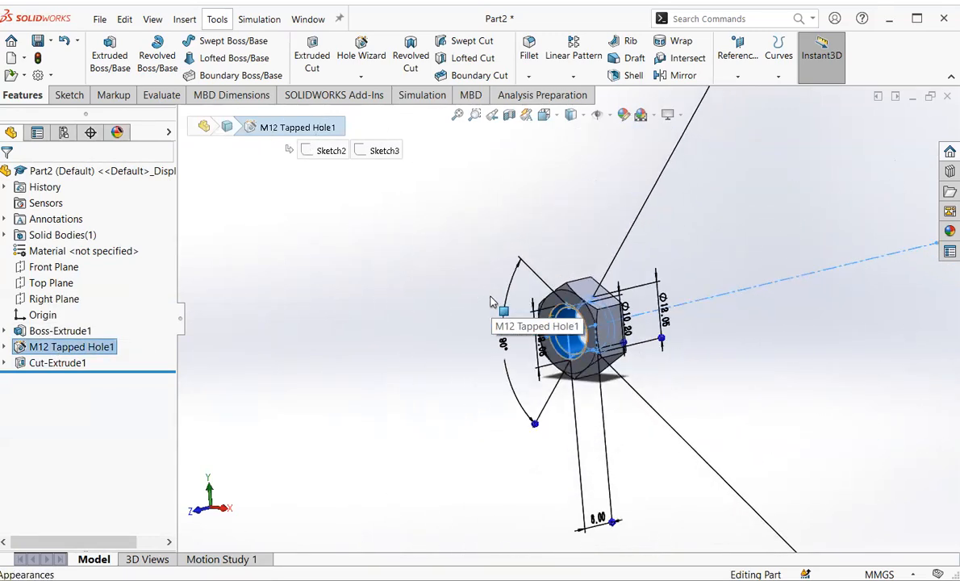
pyautogui.scroll(2, 491, 305)
pyautogui.scroll(-3, 490, 306)
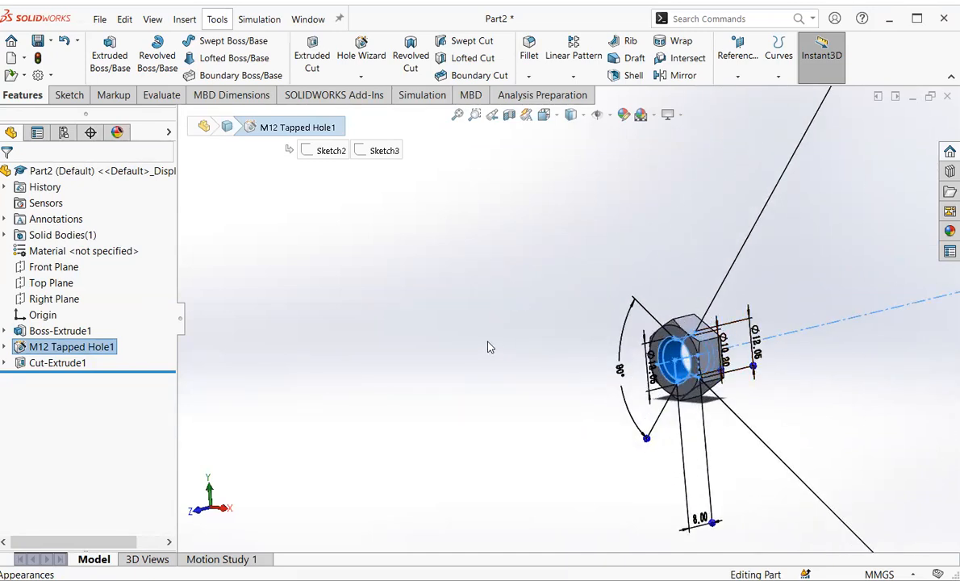
pyautogui.scroll(2, 482, 339)
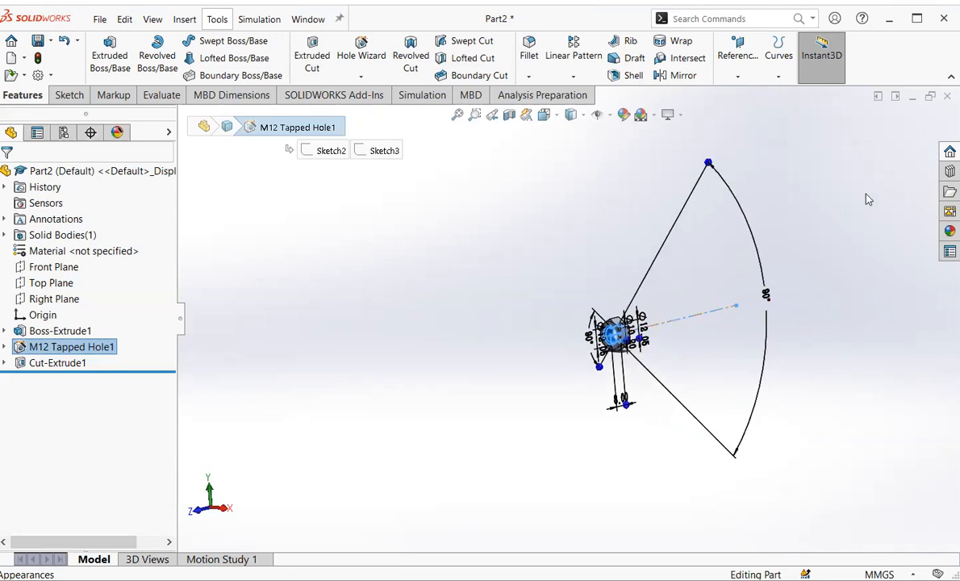